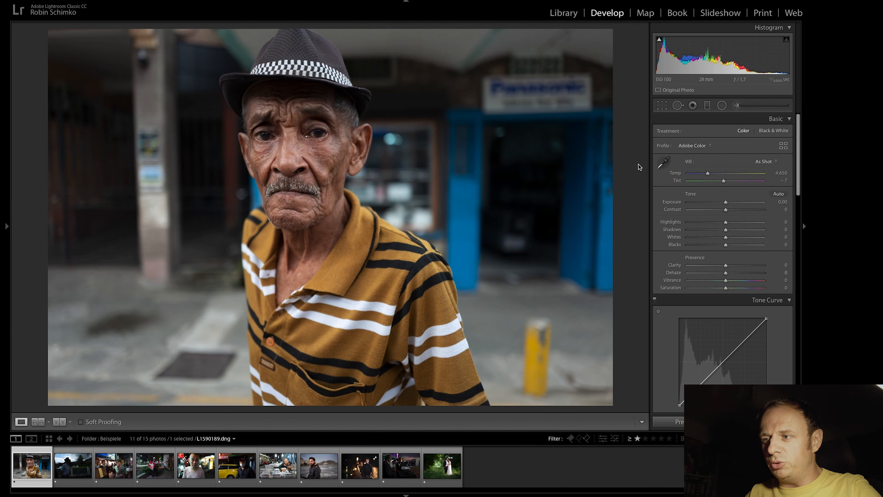
Apply the "11 Film-like saturated" color profile from Sir Robin's Presets to the portrait of the man in the hat.
click(784, 146)
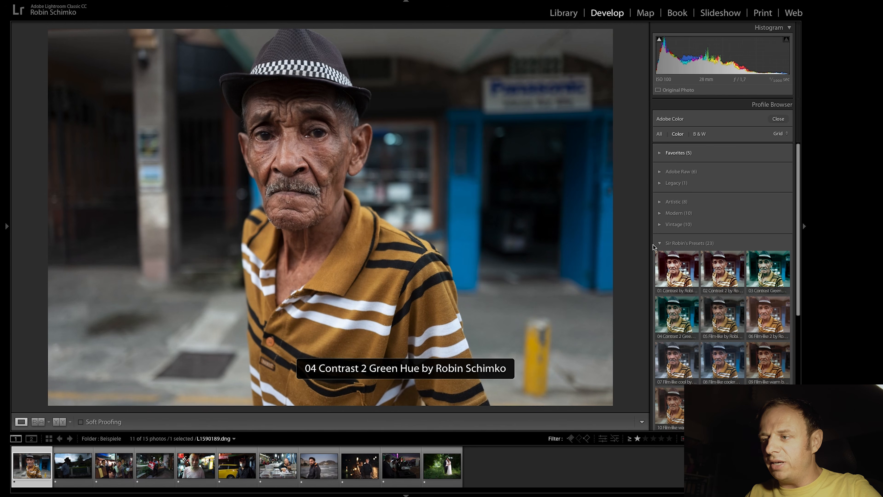
drag(800, 226, 803, 315)
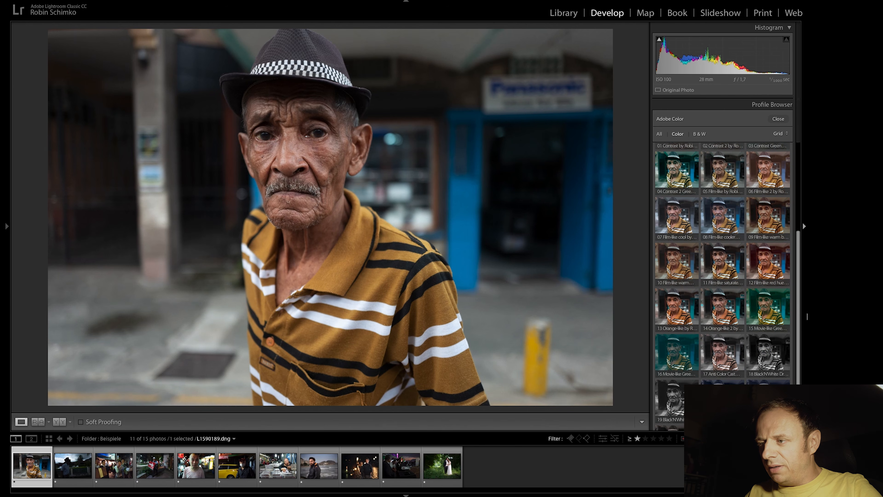
click(723, 266)
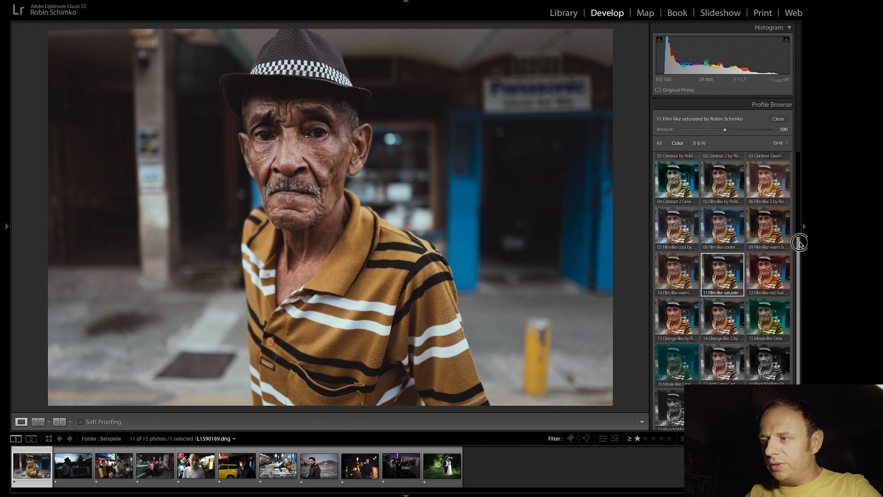
drag(800, 242, 800, 146)
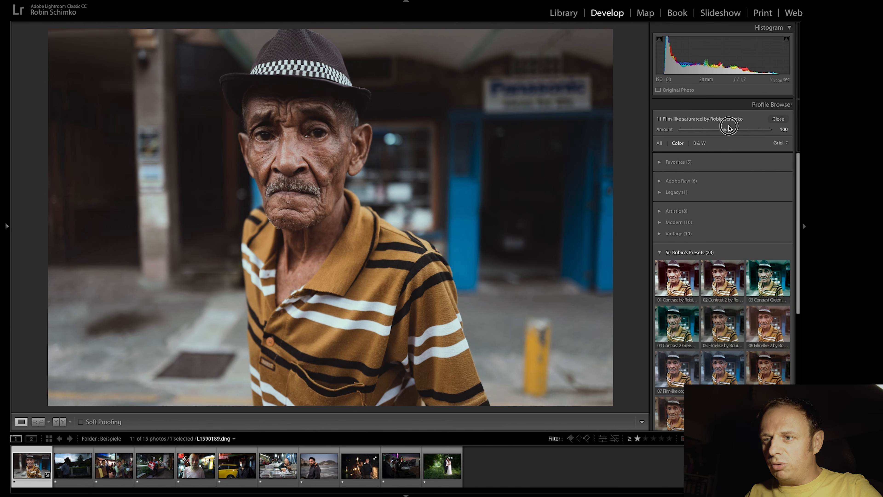
Try profile amounts of 0 and 200, settle on 99, and set the portrait's exposure to +0.25, contrast to +30 and highlights to −30.
drag(725, 131, 668, 127)
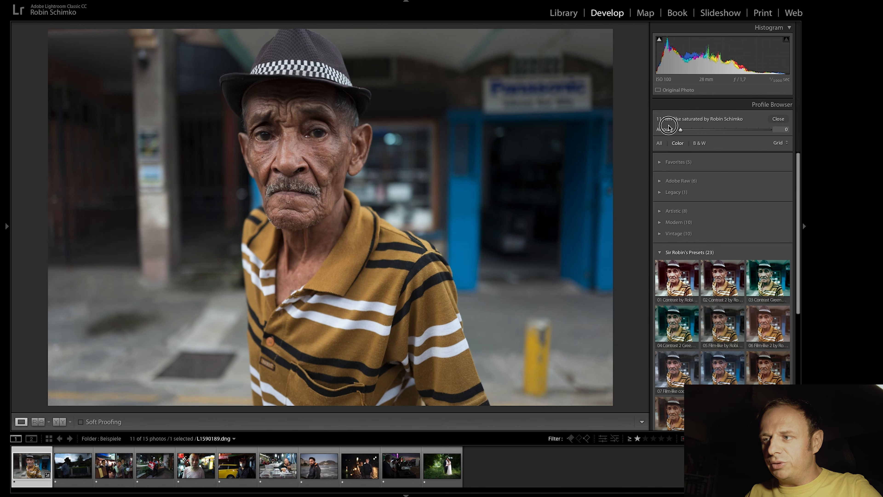
drag(668, 127, 771, 127)
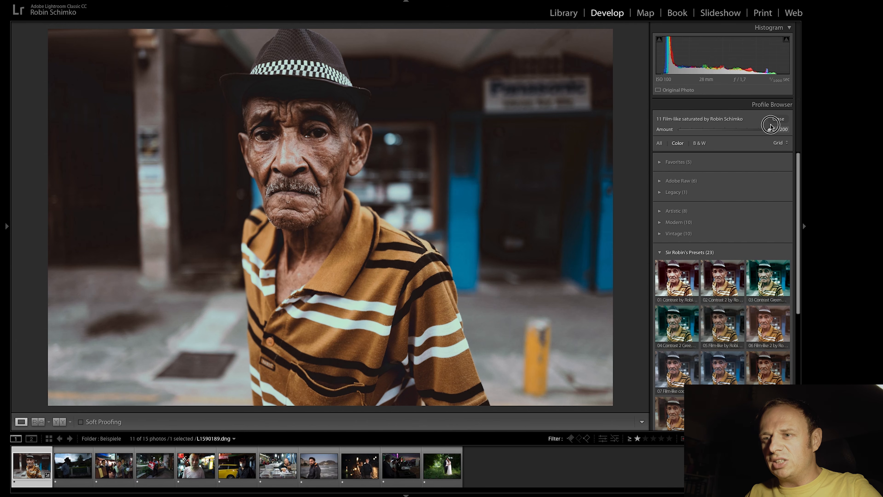
drag(771, 127, 725, 127)
click(778, 119)
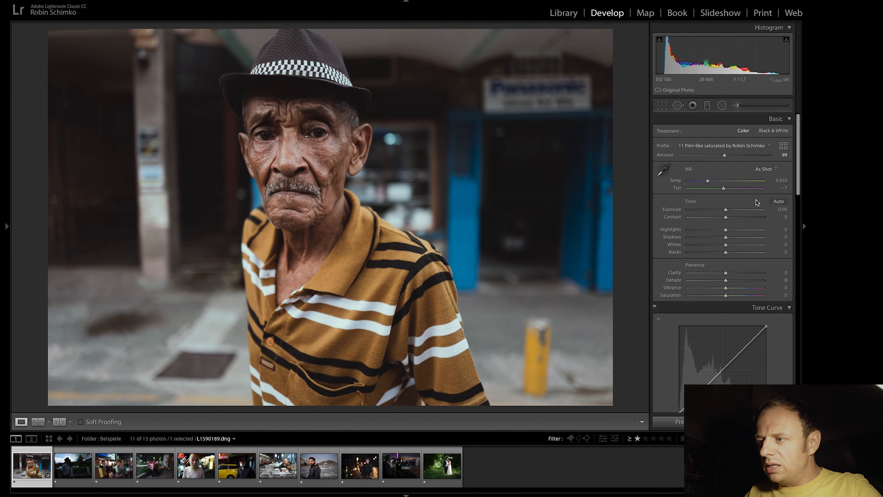
drag(727, 217, 714, 231)
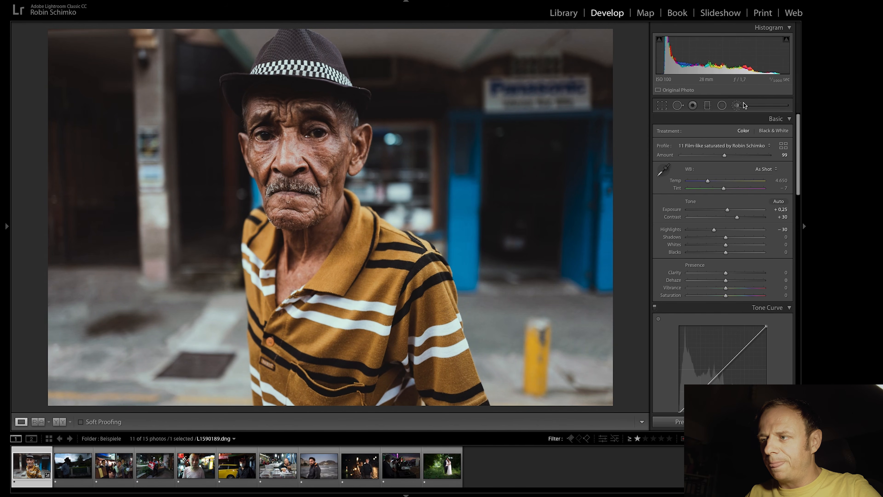
Add a radial filter around the man's head and upper chest, with highlights reset to 0 and exposure at −0.35.
click(722, 105)
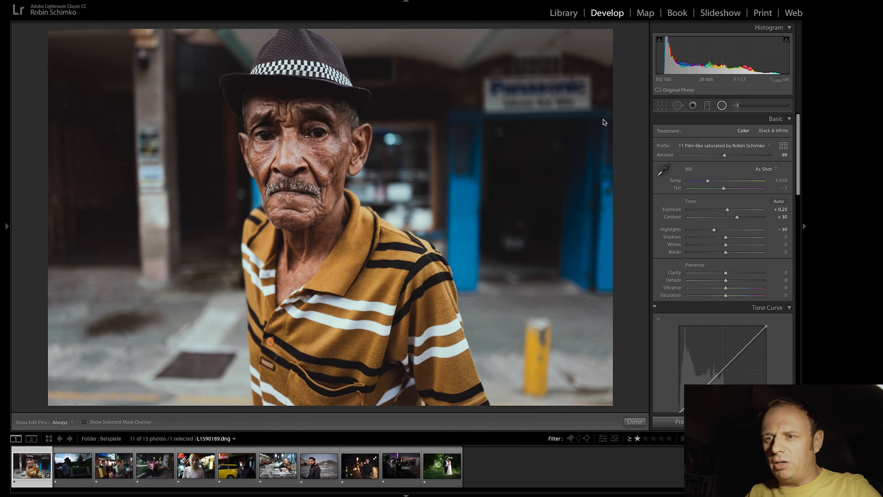
drag(297, 138, 415, 315)
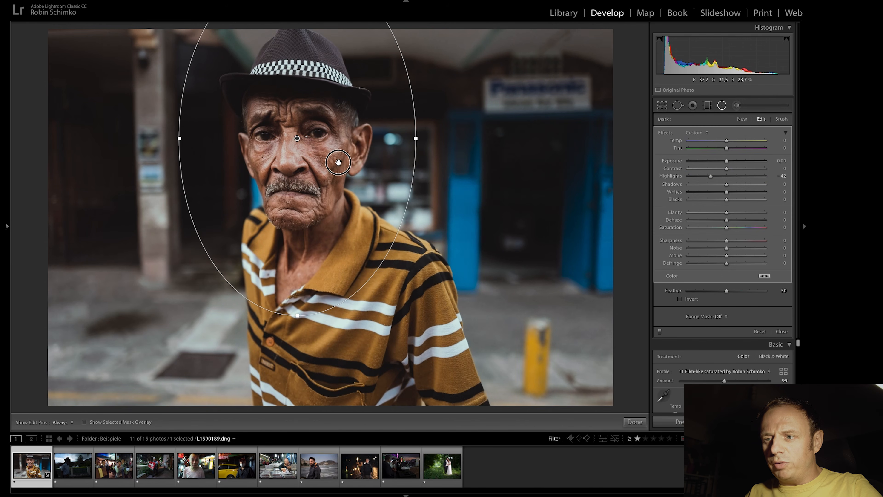
drag(351, 172, 358, 180)
double_click(675, 176)
drag(726, 162, 723, 161)
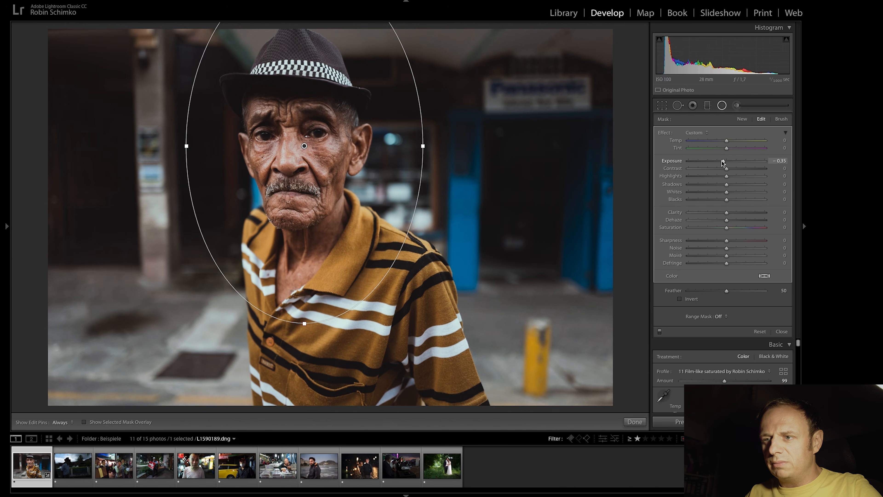
click(782, 332)
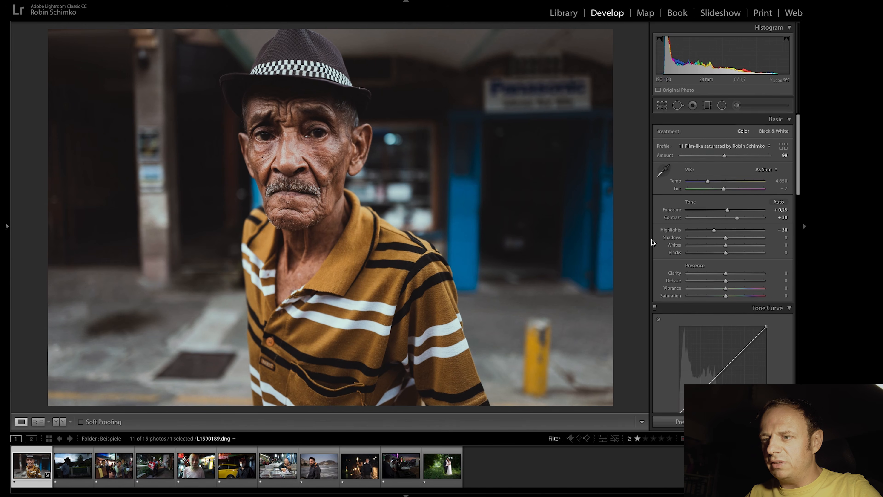
Go to the next photo, L1590001.dng, and brighten the dark shot with an exposure of +2.05.
key(Right)
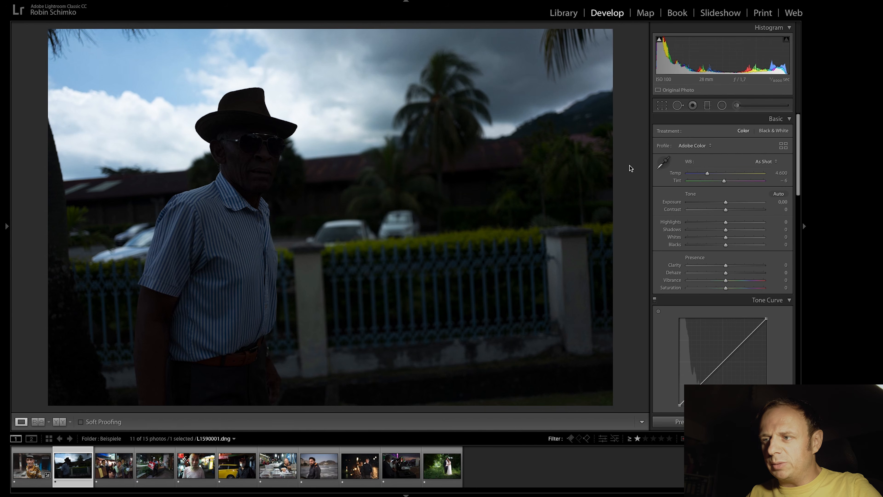
drag(726, 201, 745, 207)
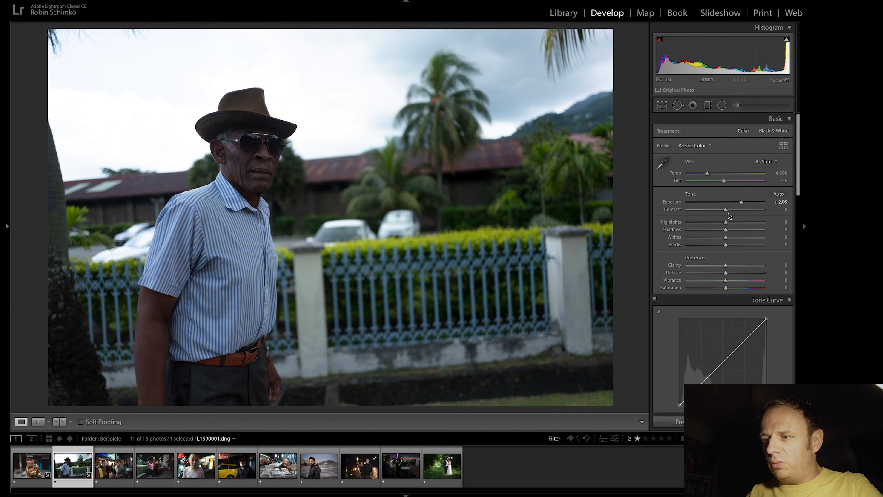
Apply the "10 Film-like warm washed out" profile to the photo of the man by the fence, with an amount of 98.
click(784, 147)
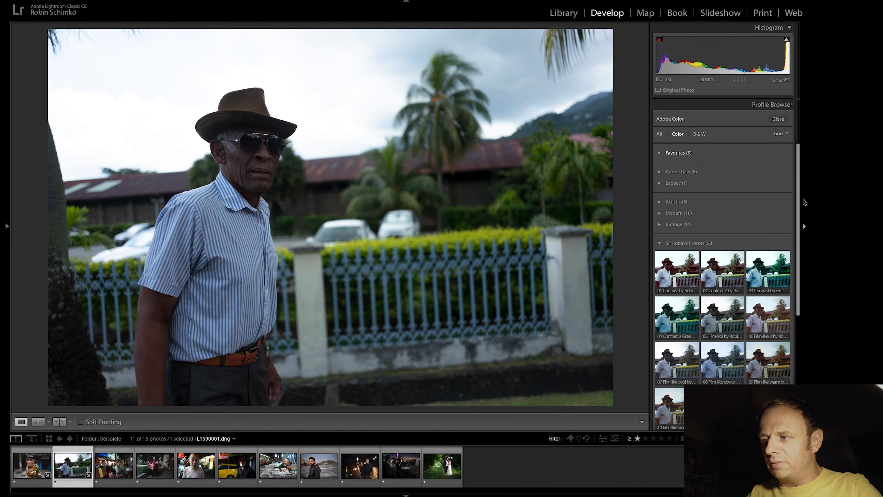
drag(800, 201, 803, 314)
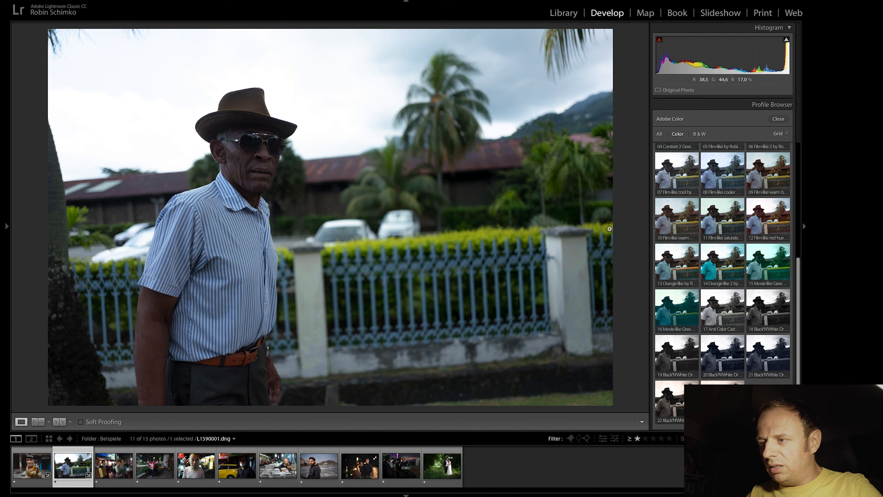
click(676, 226)
drag(802, 288, 803, 159)
mouse_move(726, 130)
mouse_down()
mouse_move(776, 130)
mouse_move(724, 130)
mouse_up()
click(778, 119)
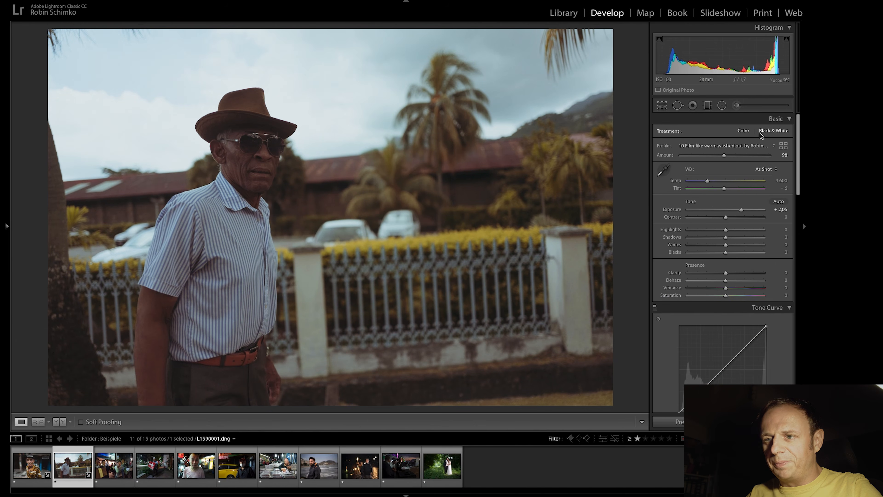
Set the fence photo's highlights to −68, shadows to +45 and contrast to +34.
drag(726, 218, 702, 230)
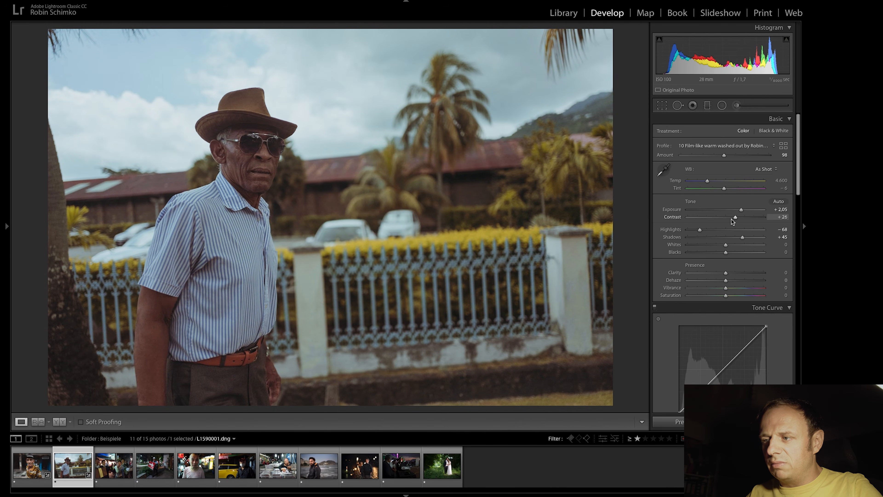
drag(738, 219, 739, 219)
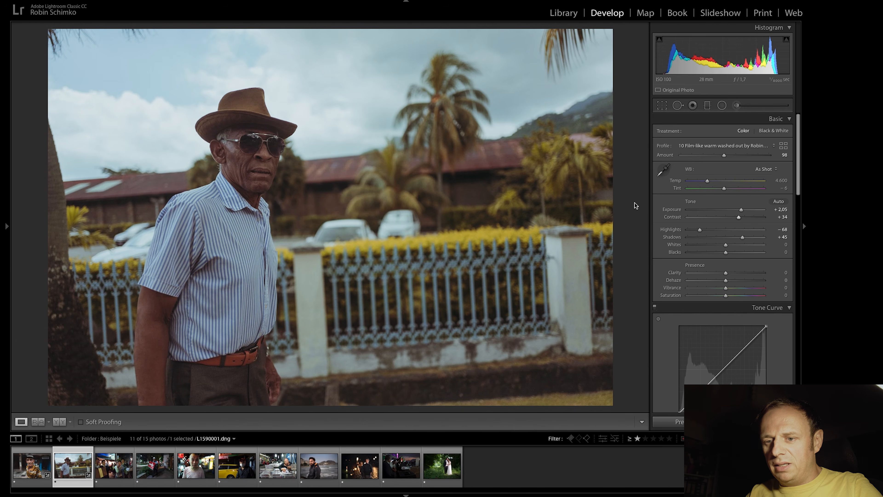
Apply the "13 Orange-like" profile to the next photo, L1470880.dng, and set exposure to +0.30, contrast to +21 and highlights to −44.
key(Right)
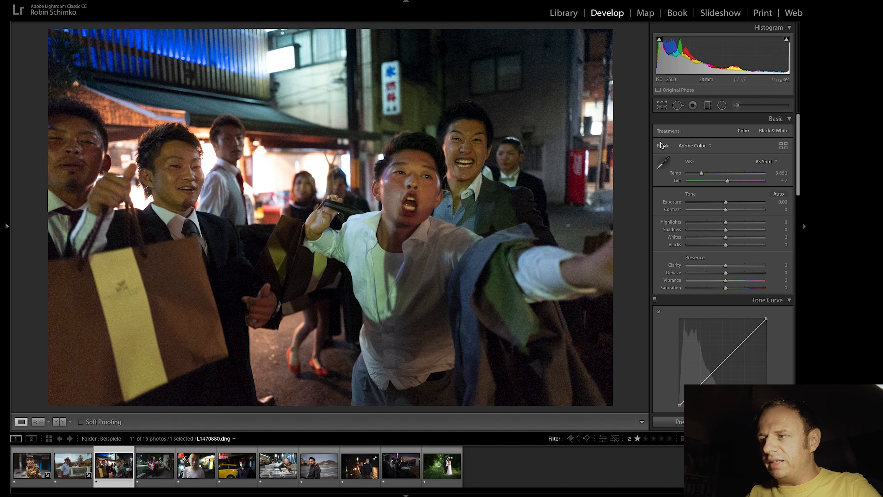
click(784, 146)
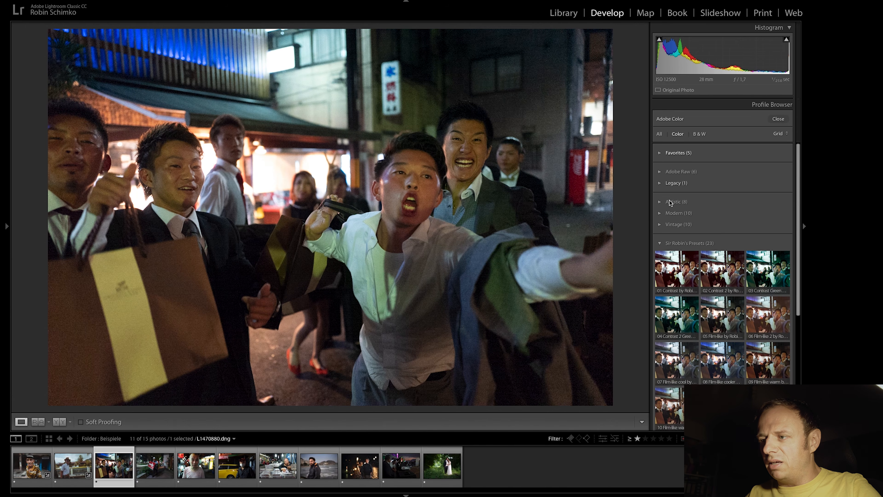
scroll(692, 278, down, 5)
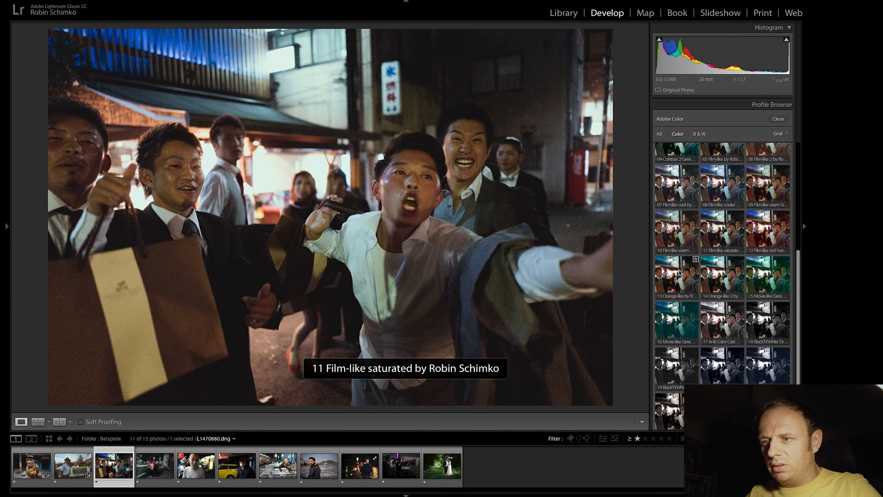
click(679, 275)
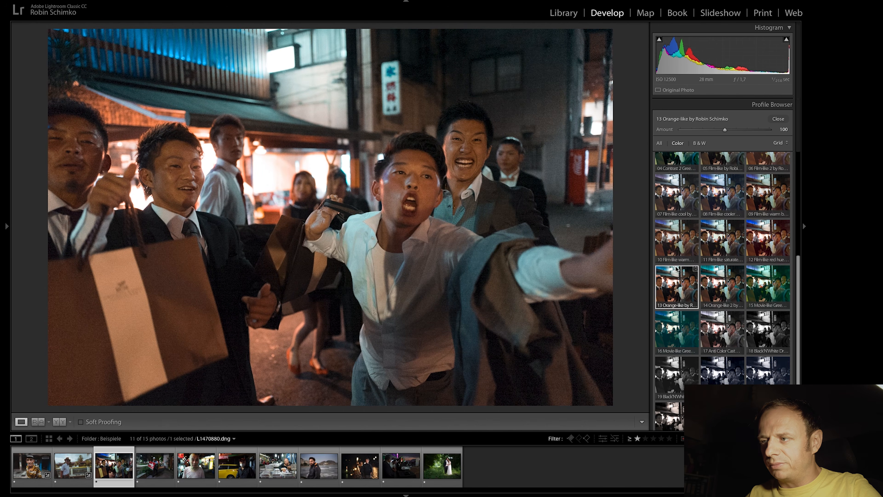
click(778, 118)
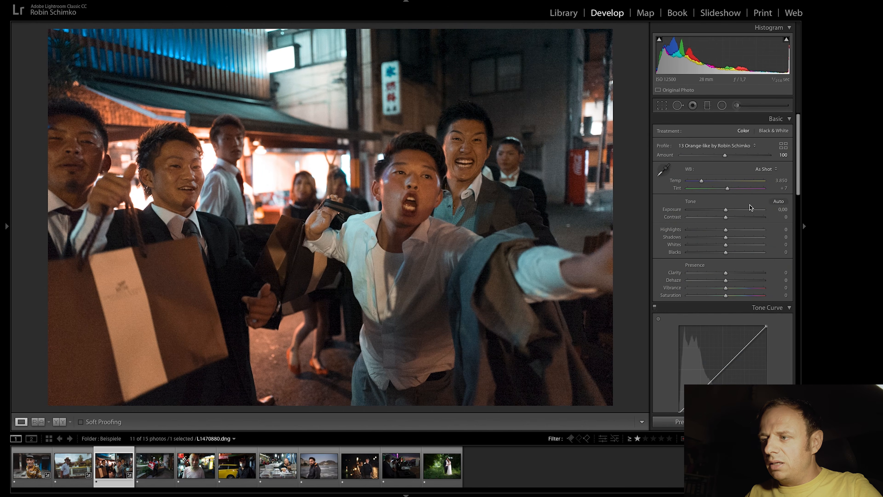
mouse_move(727, 211)
mouse_down()
mouse_move(708, 230)
mouse_move(734, 219)
mouse_up()
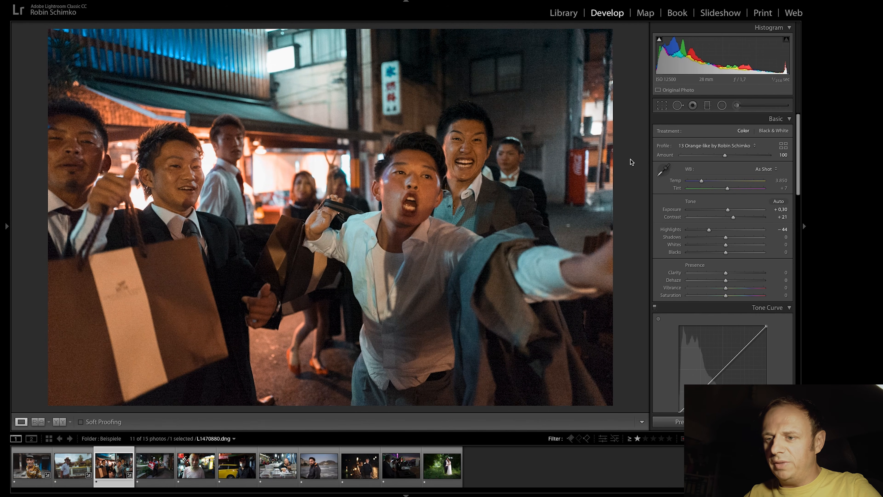
Apply the "09 Film-like warm" profile to the next photo, L1490003.dng, and set exposure to +0.30, contrast to +34 and highlights to −31.
key(Right)
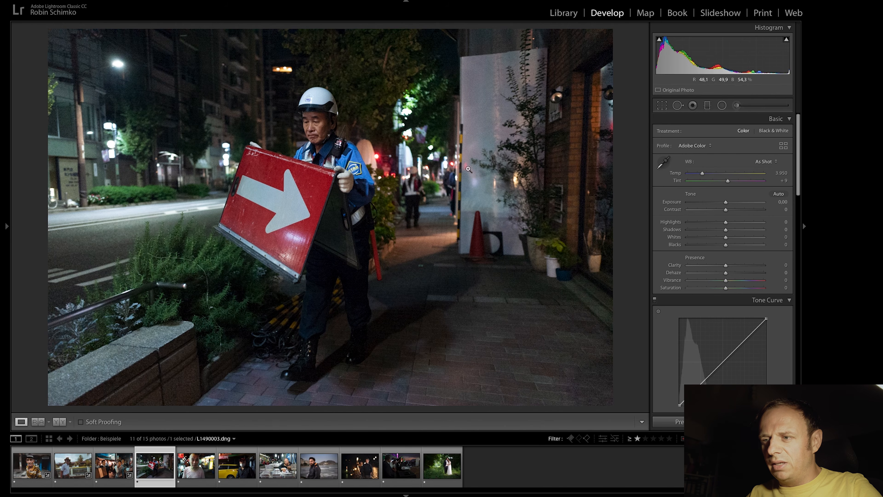
click(784, 146)
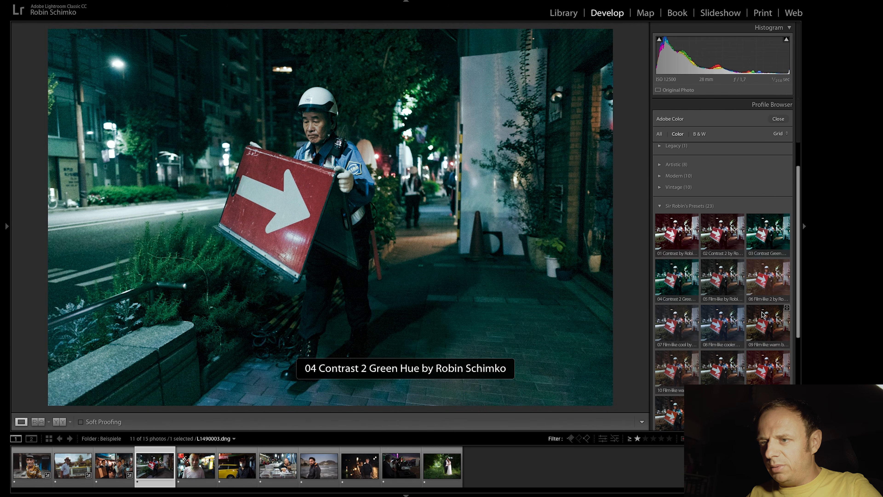
click(767, 322)
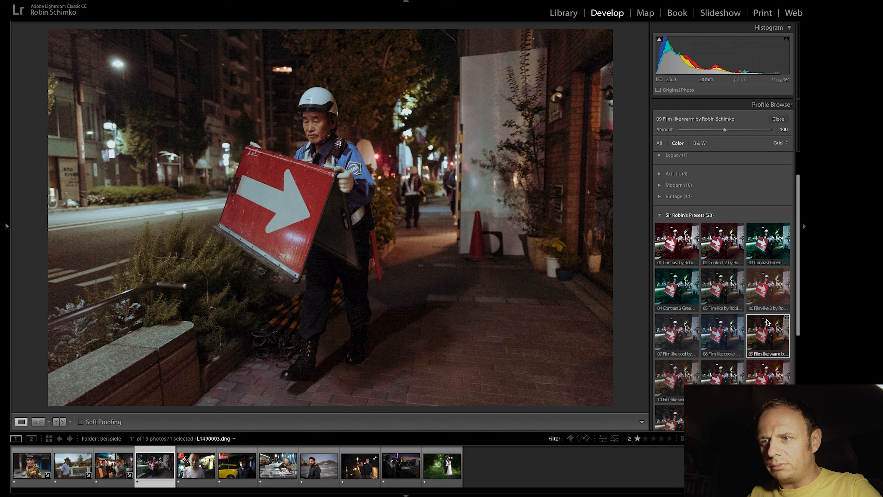
click(778, 120)
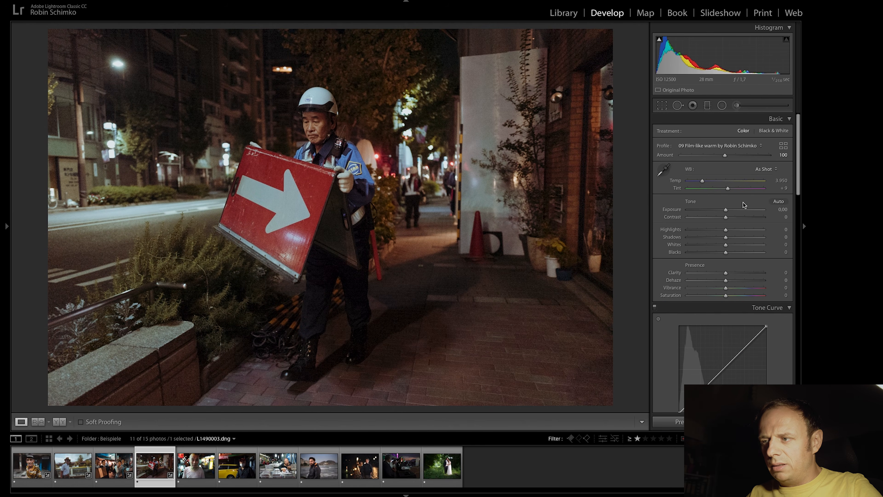
drag(730, 211, 714, 232)
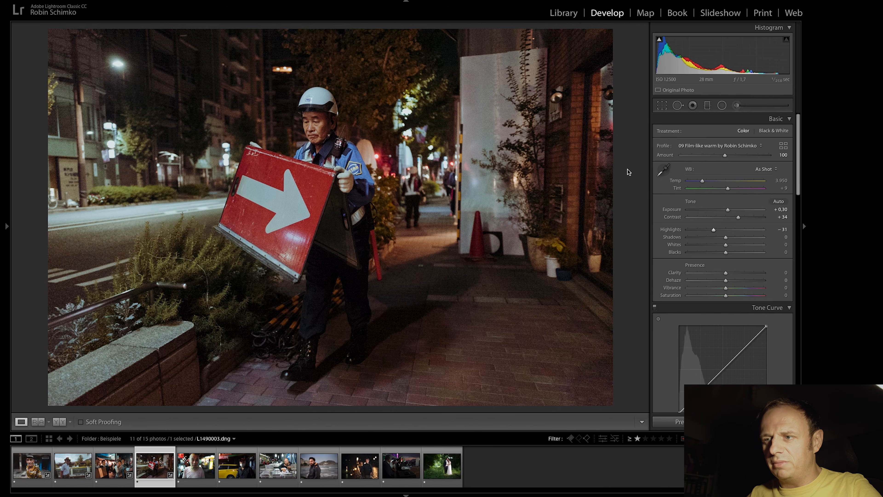
Go to the next photo, L1590887.dng, and apply the "13 Orange-like" profile to the night portrait.
key(Right)
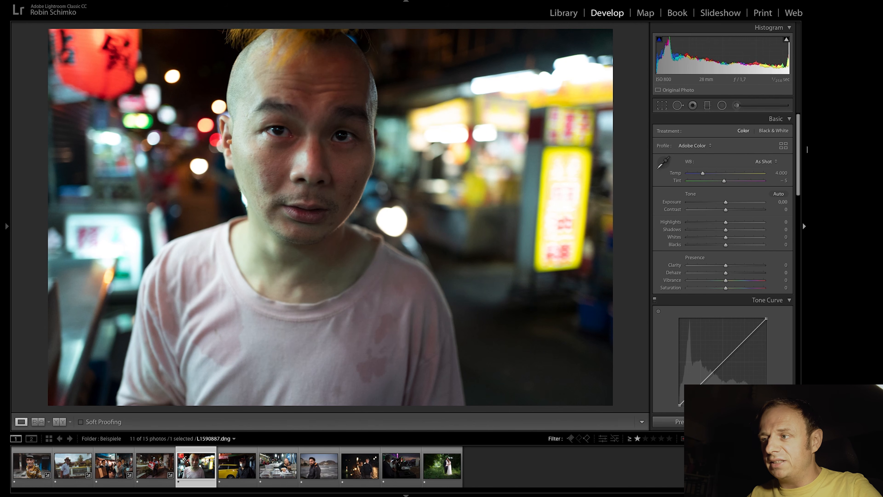
click(784, 146)
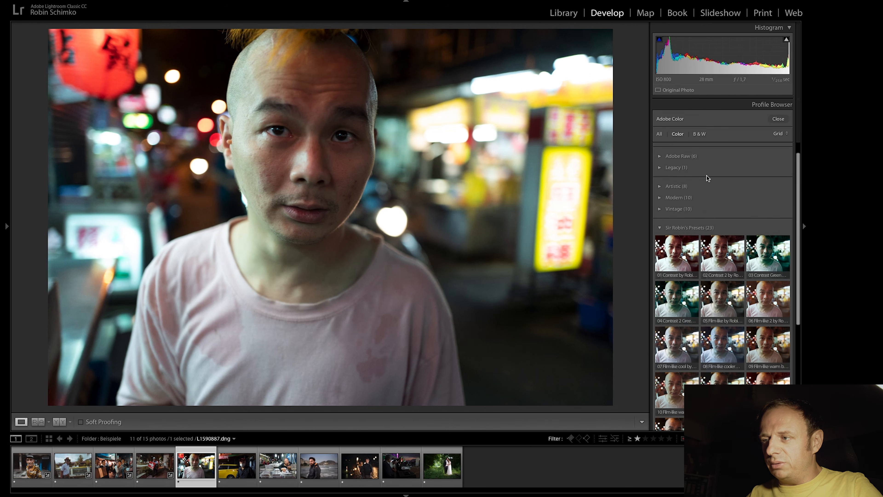
scroll(677, 258, down, 5)
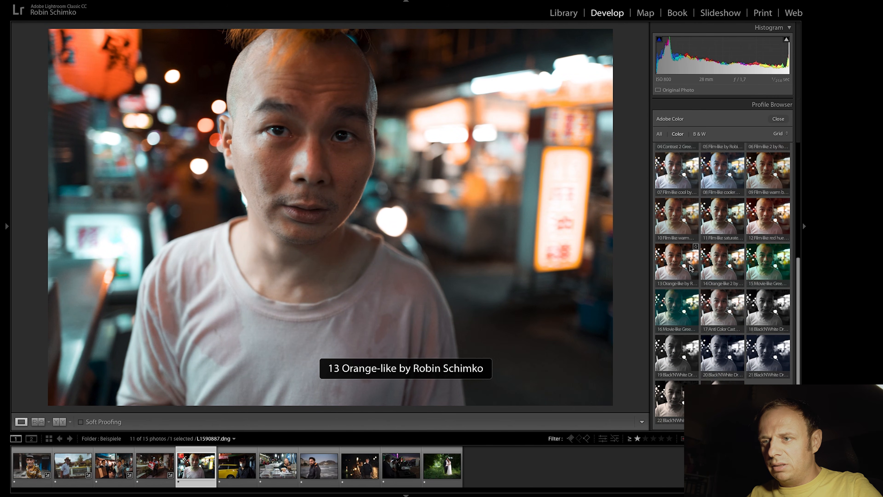
click(674, 268)
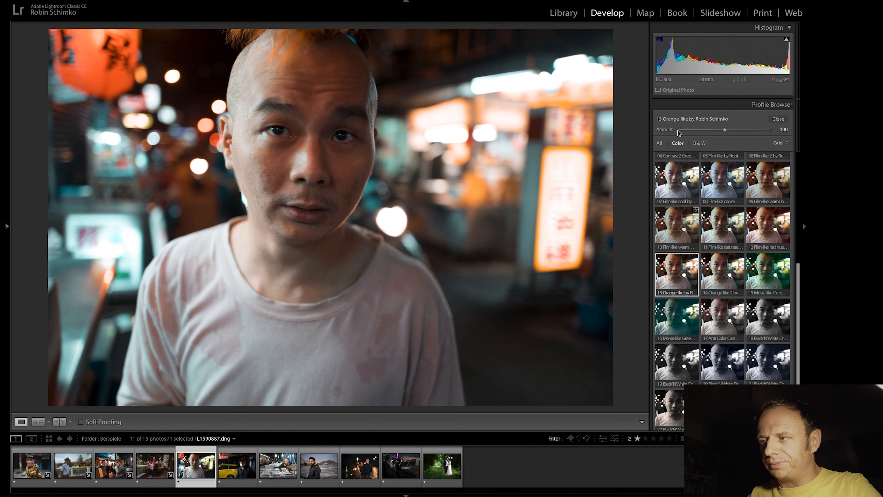
click(778, 119)
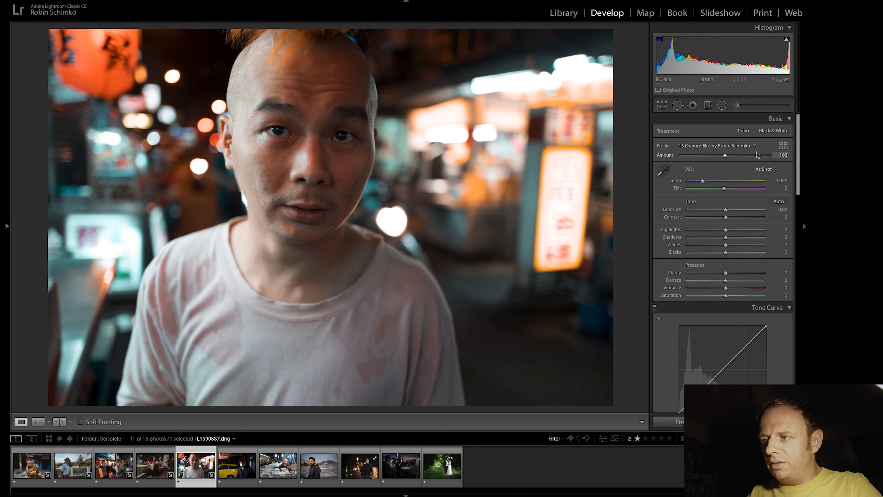
Set the night portrait's exposure to +0.40, contrast to +17 and highlights to −34, and darken the face with a radial filter at exposure −0.29.
drag(727, 210, 714, 231)
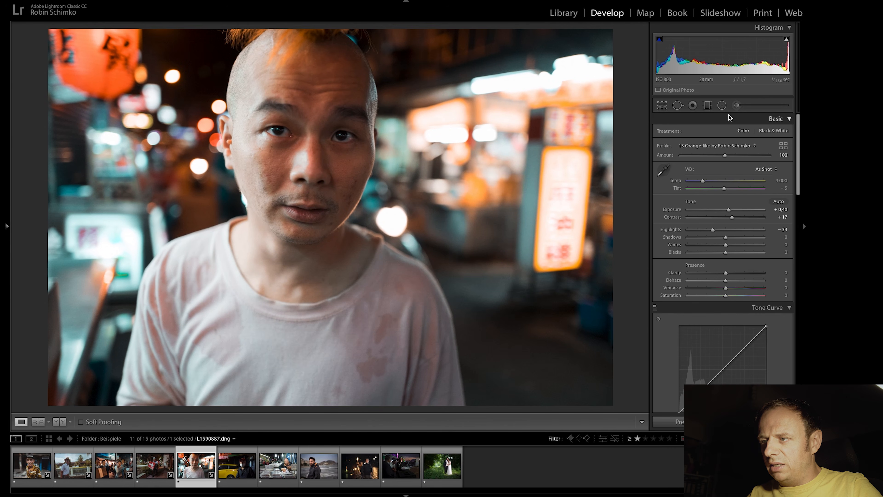
click(722, 105)
drag(291, 147, 398, 306)
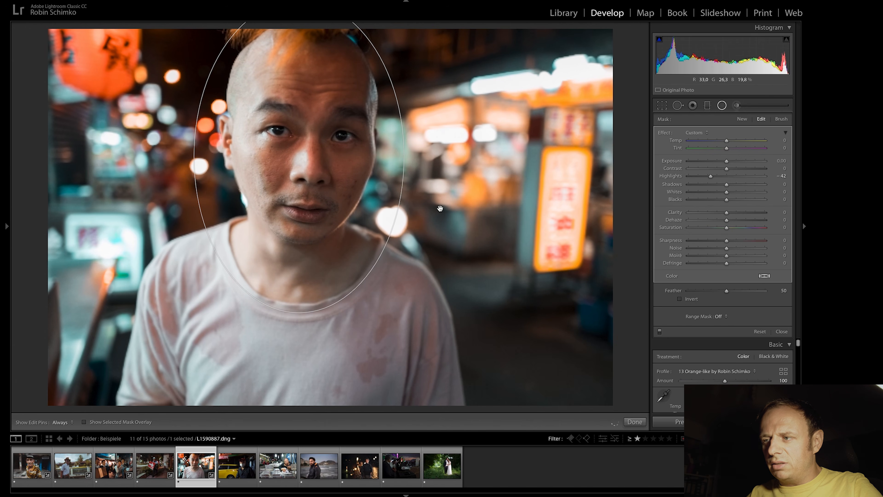
drag(727, 161, 724, 161)
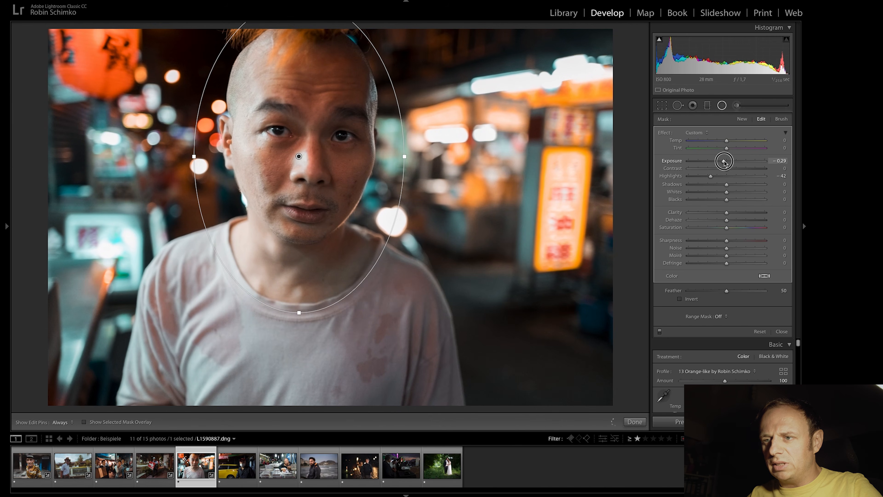
click(780, 332)
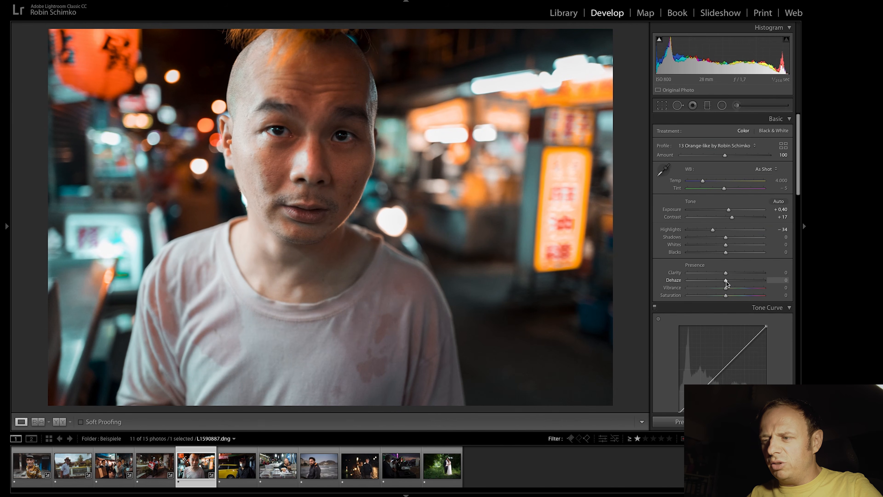
Set the night portrait's dehaze to +21 and its overall exposure to +0.85.
drag(727, 281, 736, 283)
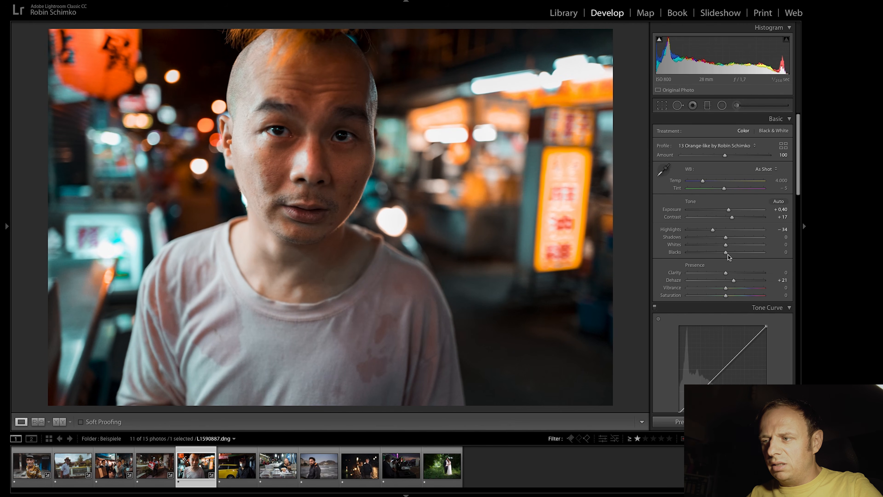
drag(729, 209, 733, 212)
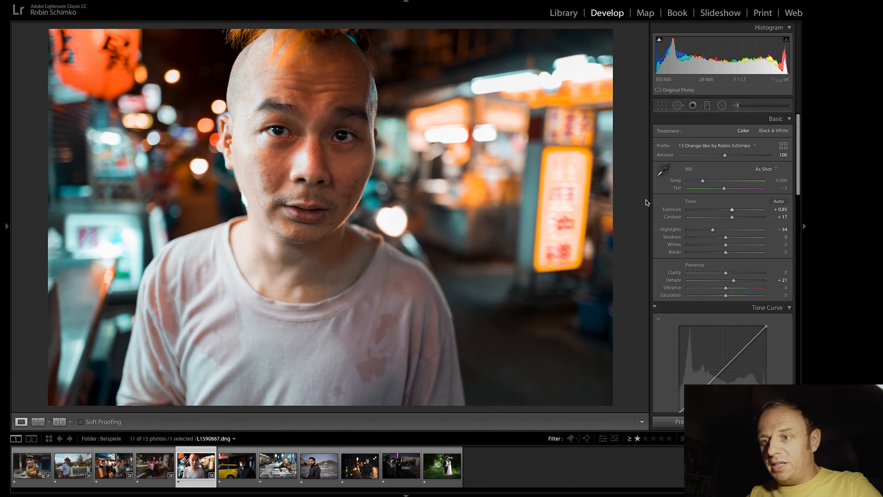
Apply the "13 Orange-like" profile to the next photo, L1590535.dng, and set exposure to +0.75, contrast to +15, highlights to −35 and shadows to +37.
key(Right)
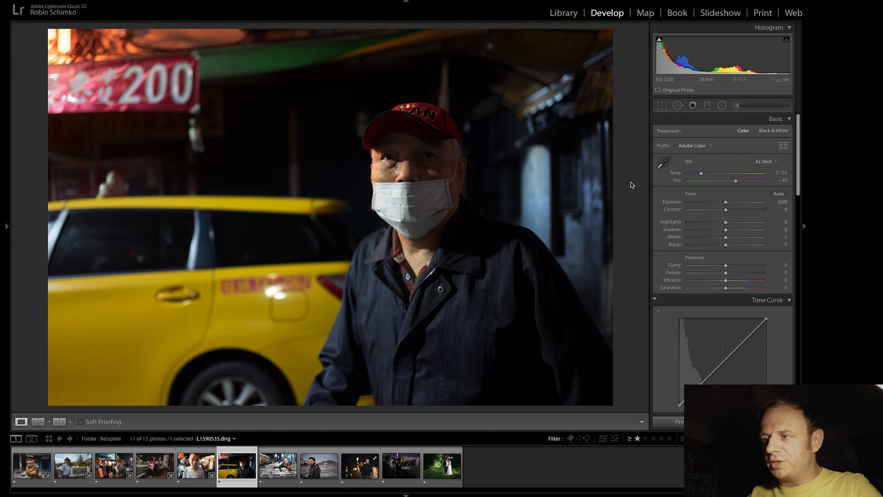
click(783, 146)
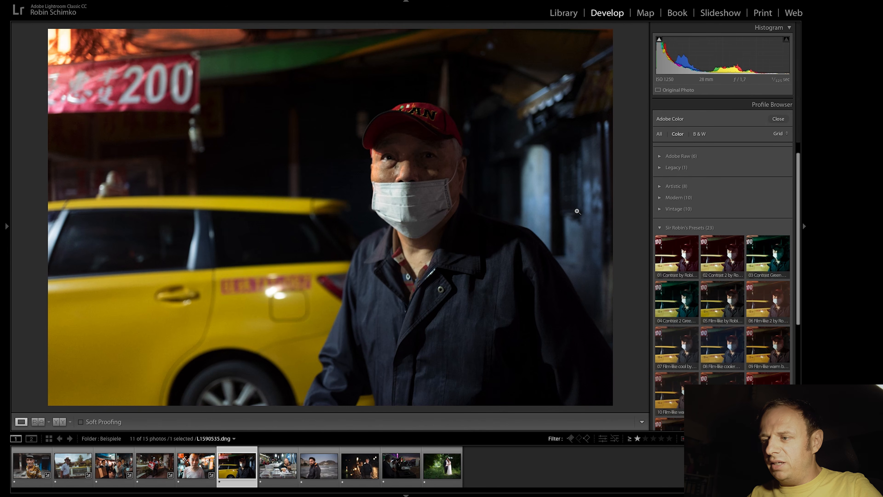
scroll(674, 346, down, 4)
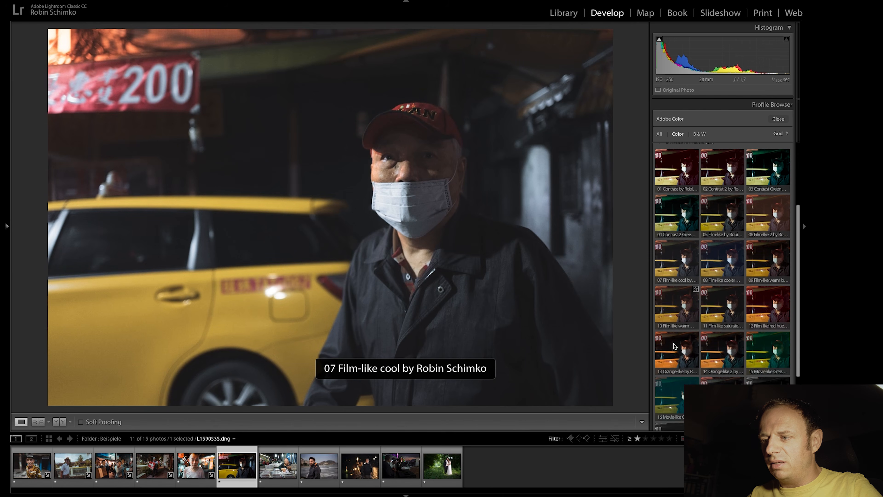
click(672, 352)
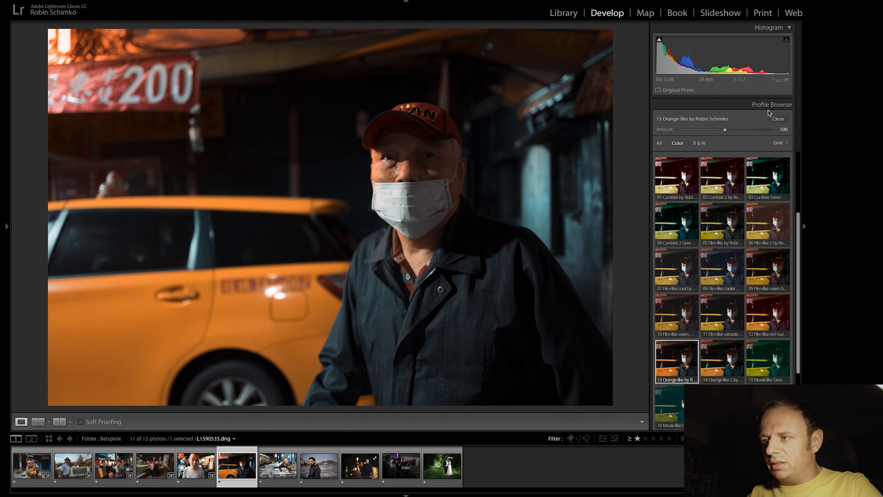
click(778, 119)
drag(726, 217, 713, 230)
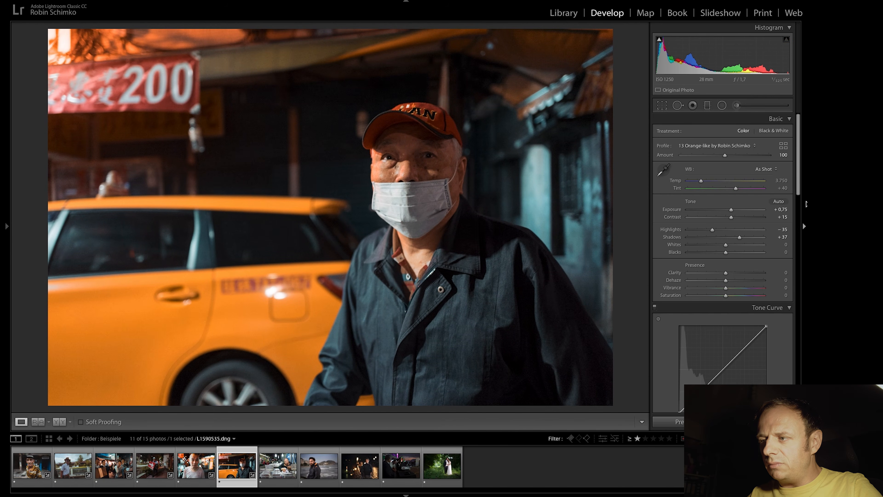
Add an anchor point in the shadows of the taxi photo's RGB tone curve and lift the black point slightly for faded blacks.
drag(799, 193, 798, 222)
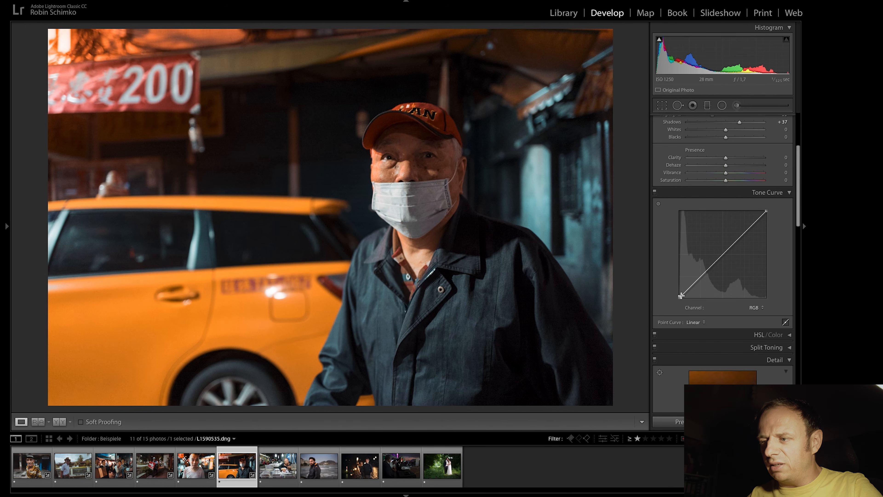
click(691, 284)
drag(681, 296, 681, 293)
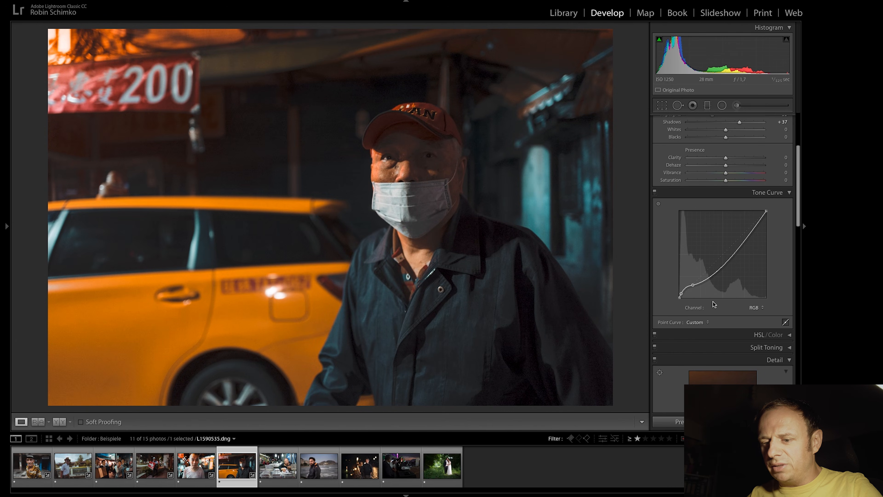
key(super+z)
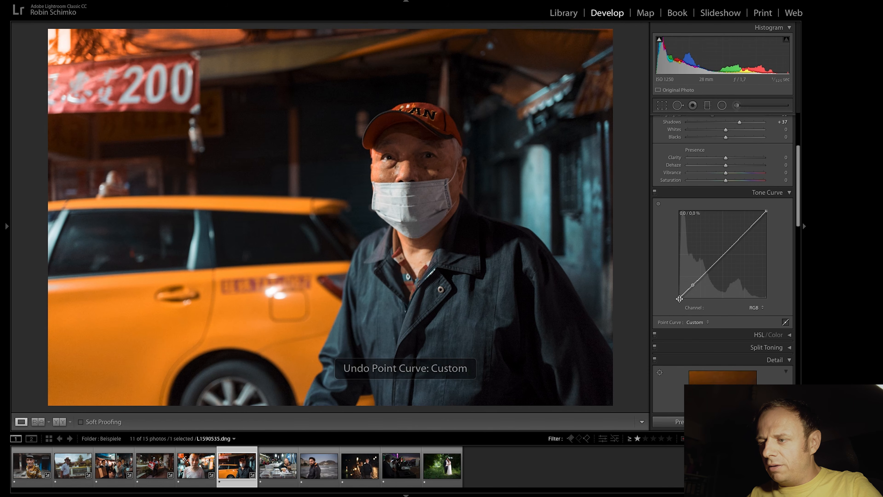
drag(680, 297, 678, 292)
scroll(768, 225, up, 1)
scroll(767, 224, up, 5)
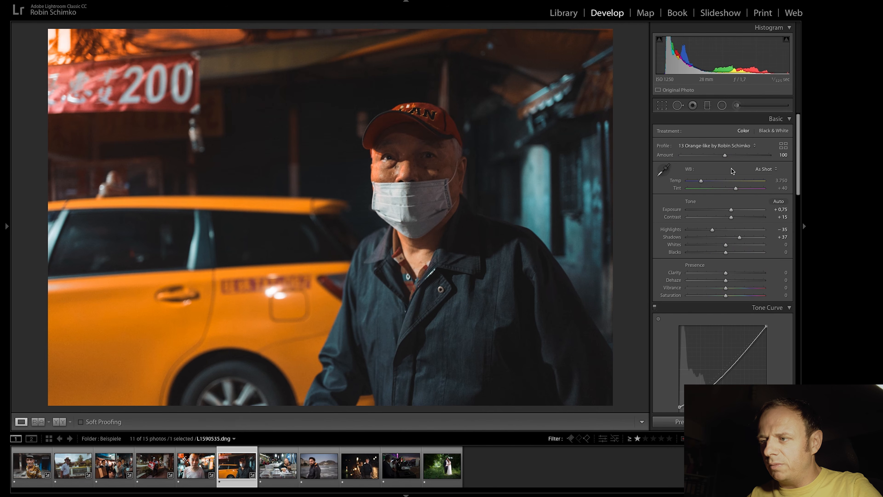
Cool the taxi photo's white balance temperature to 3363 and reduce the profile amount to 76.
drag(700, 181, 698, 184)
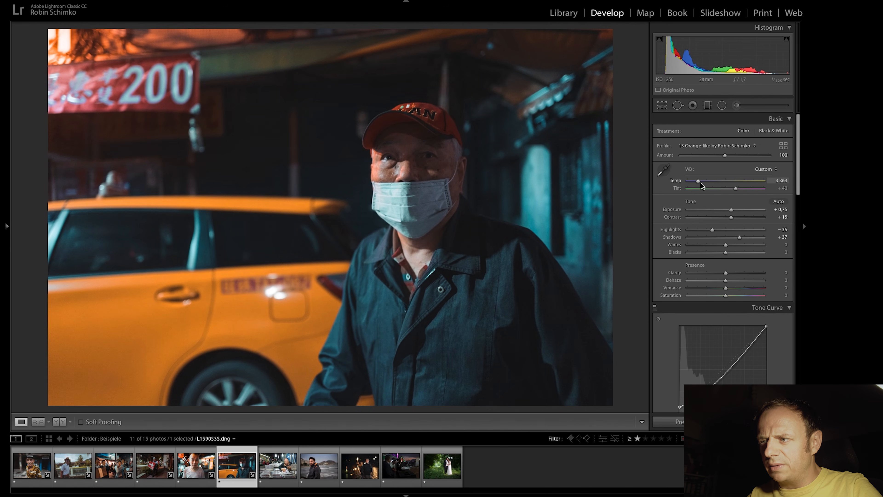
drag(726, 156, 715, 158)
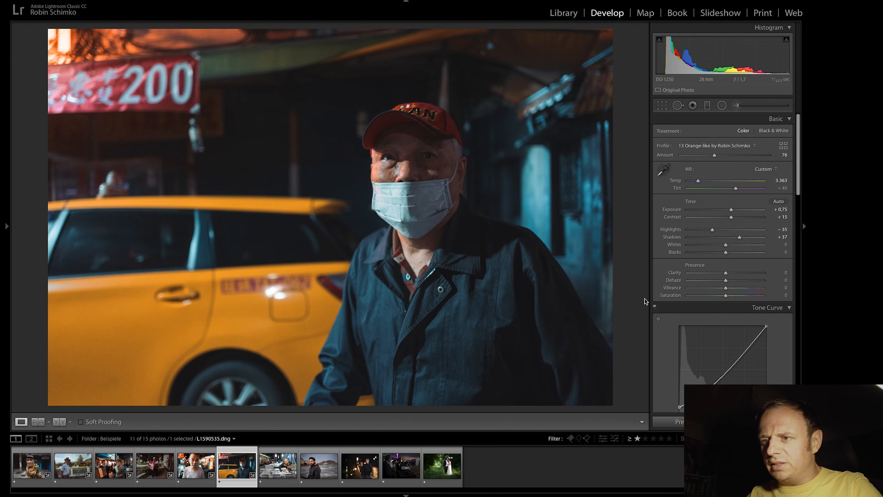
Apply the "13 Orange-like" profile to the next photo, L1590868.dng, and set exposure to +0.25, contrast to +27 and highlights to −30.
key(Right)
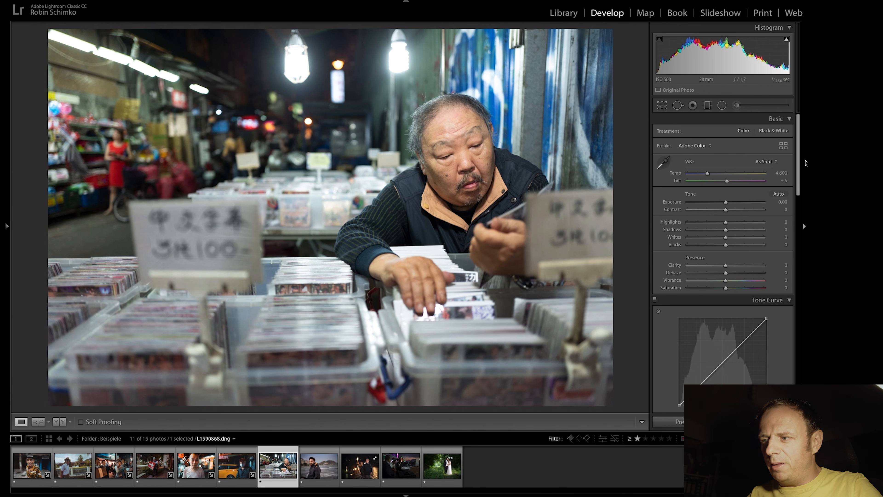
click(783, 146)
scroll(687, 276, down, 5)
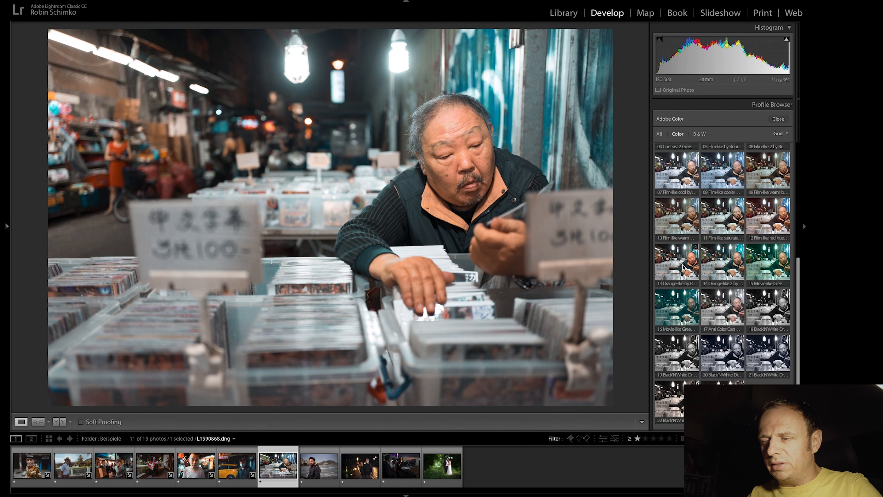
click(685, 267)
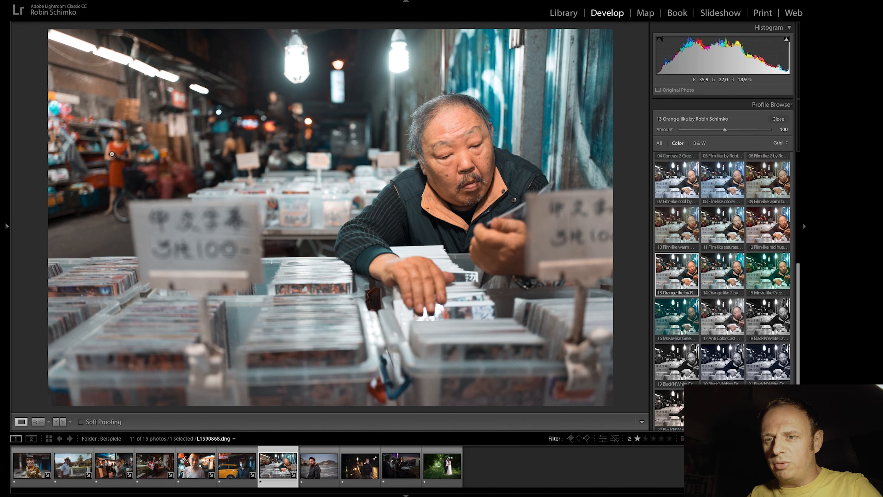
click(785, 119)
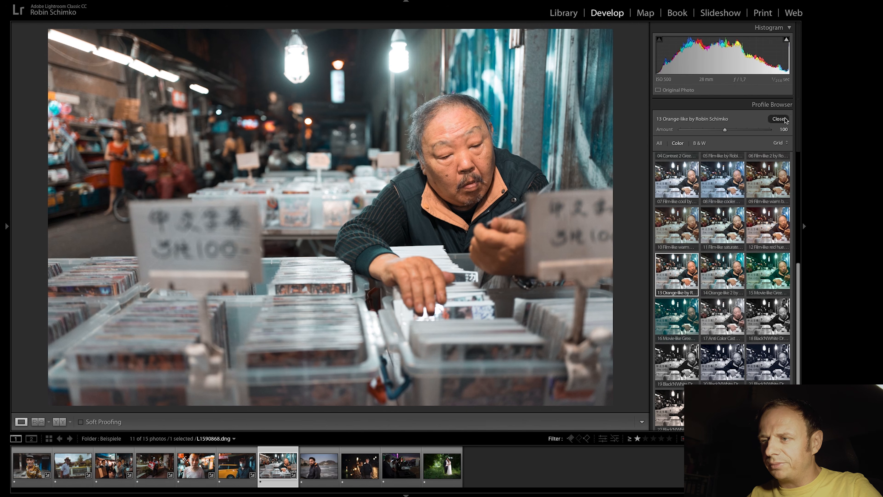
click(728, 210)
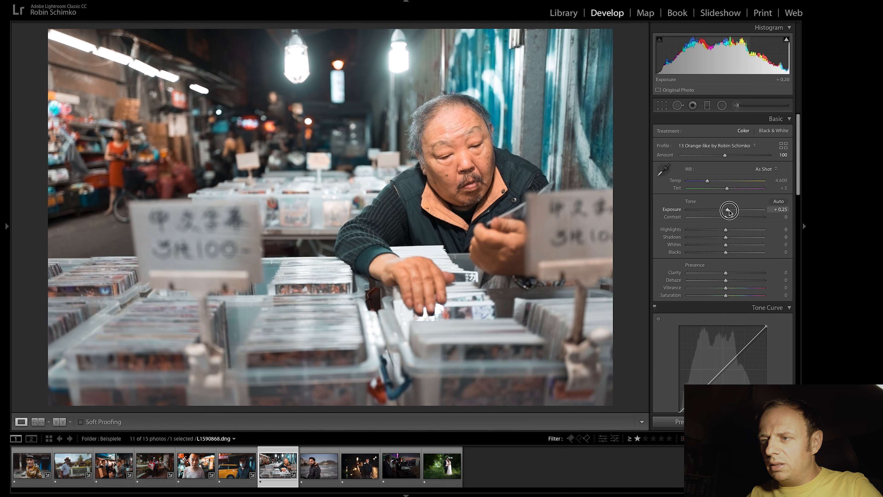
mouse_move(724, 218)
mouse_down()
mouse_move(736, 217)
mouse_move(714, 231)
mouse_up()
Place a radial filter around the market vendor's head and upper body and set its exposure to −0.42.
click(722, 105)
drag(408, 167, 519, 278)
drag(466, 210, 509, 222)
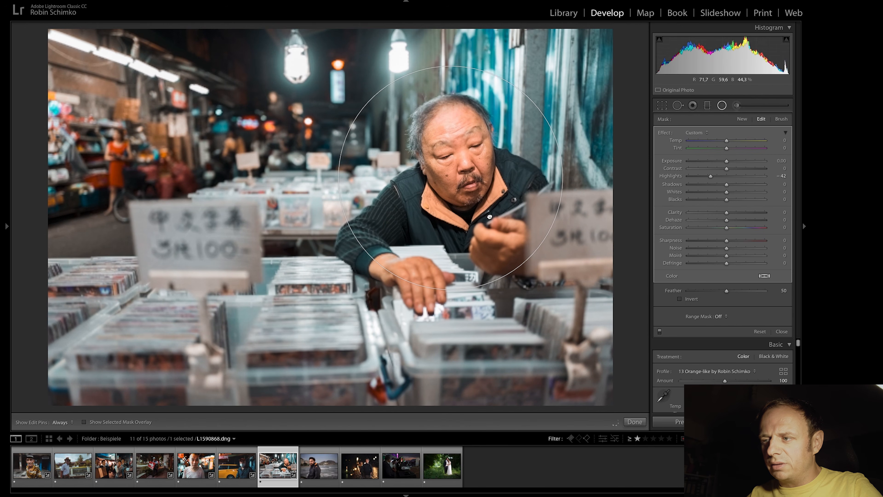
drag(727, 161, 723, 162)
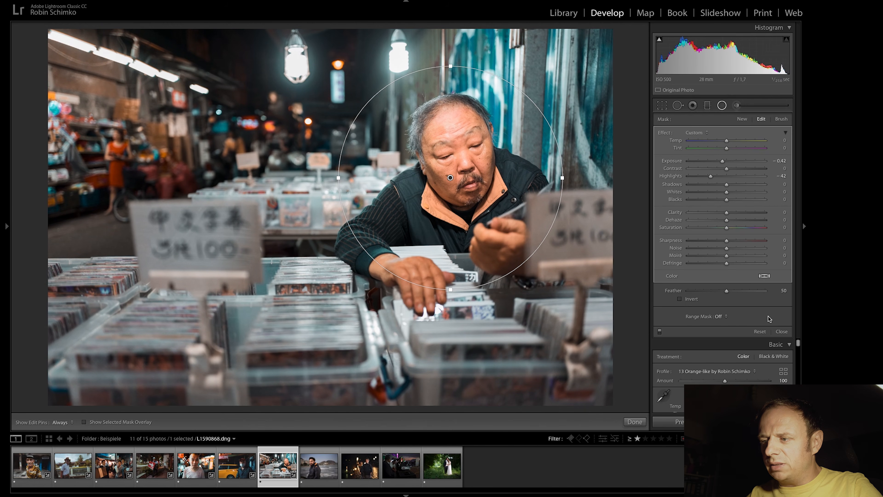
click(782, 331)
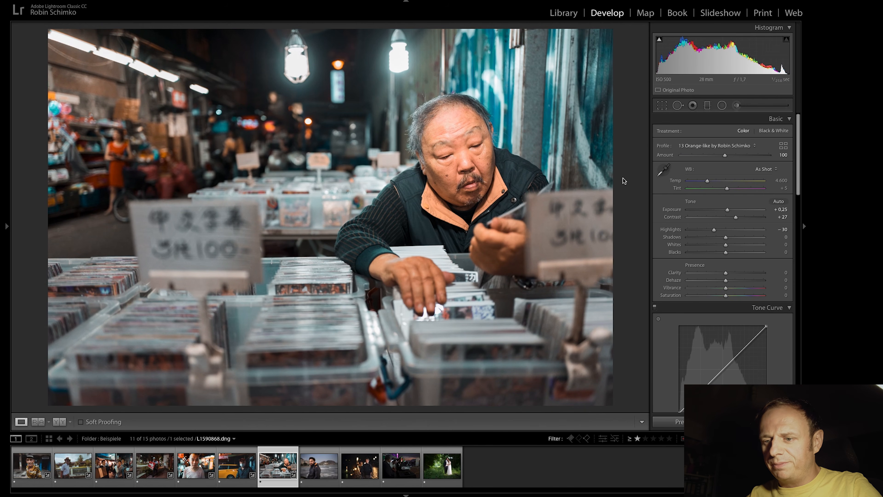
Go to the next photo, _DSC6364.arw, and preview the Sir Robin's Presets profiles on the seaside portrait.
key(Right)
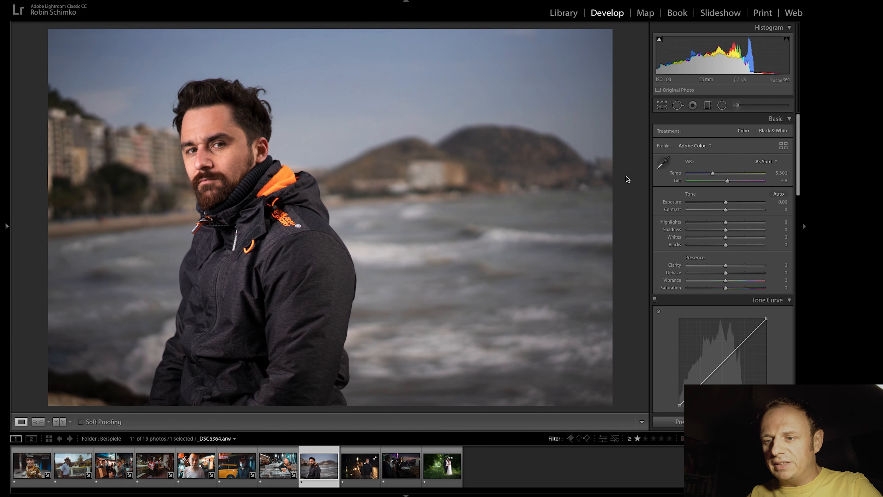
click(784, 146)
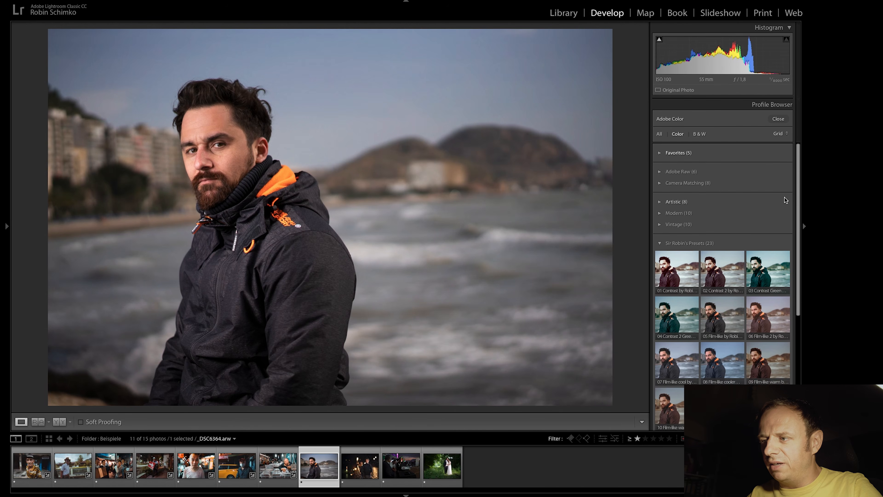
drag(799, 192, 802, 308)
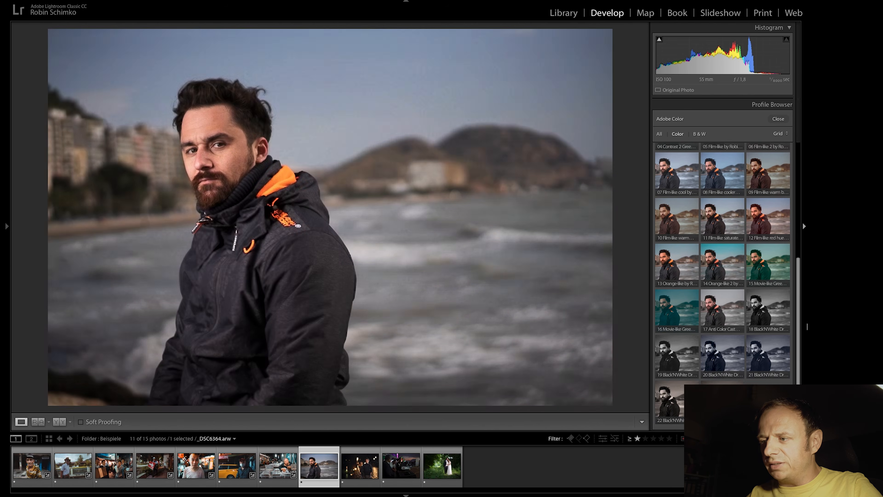
scroll(794, 259, up, 4)
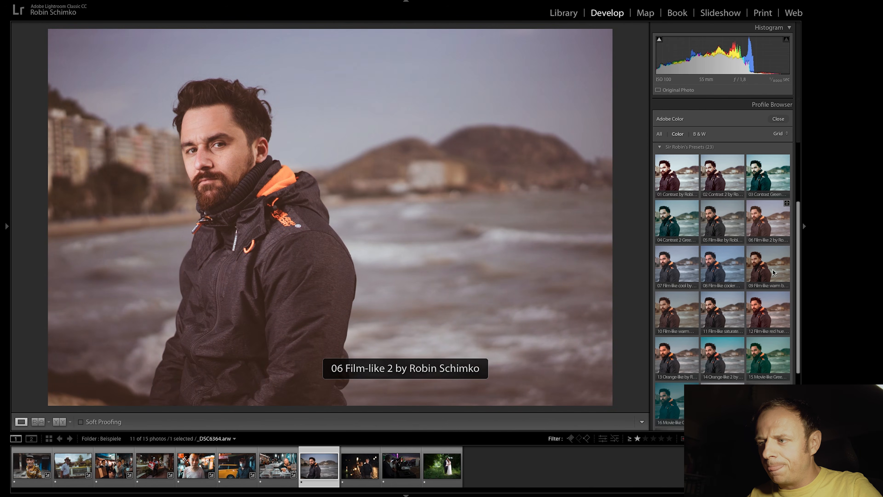
scroll(769, 267, up, 1)
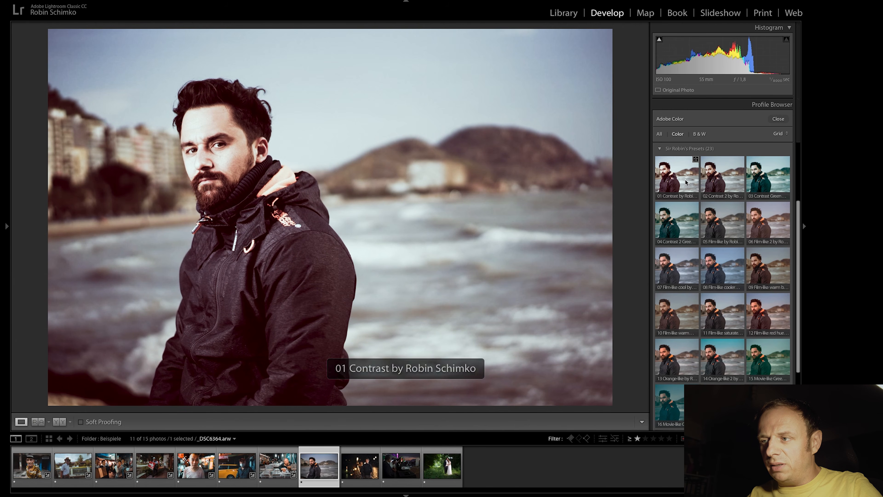
Apply the "01 Contrast" profile to the seaside portrait and reduce its amount to 42.
click(685, 182)
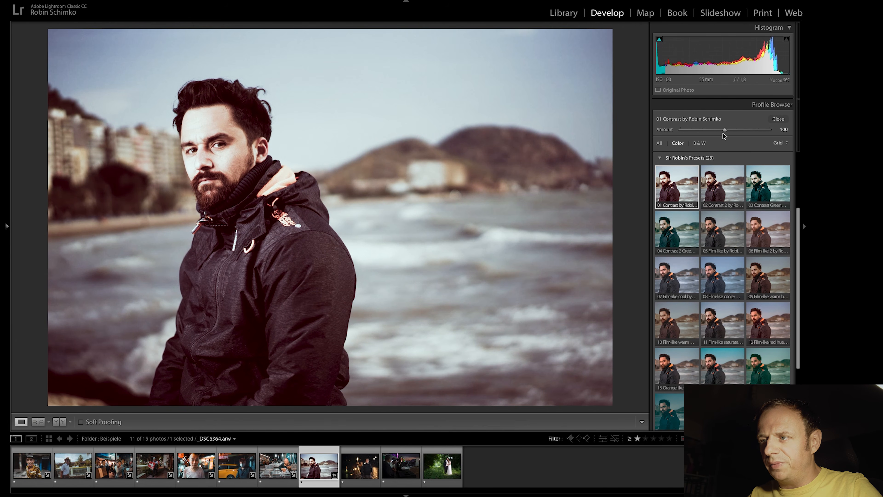
drag(725, 129, 699, 128)
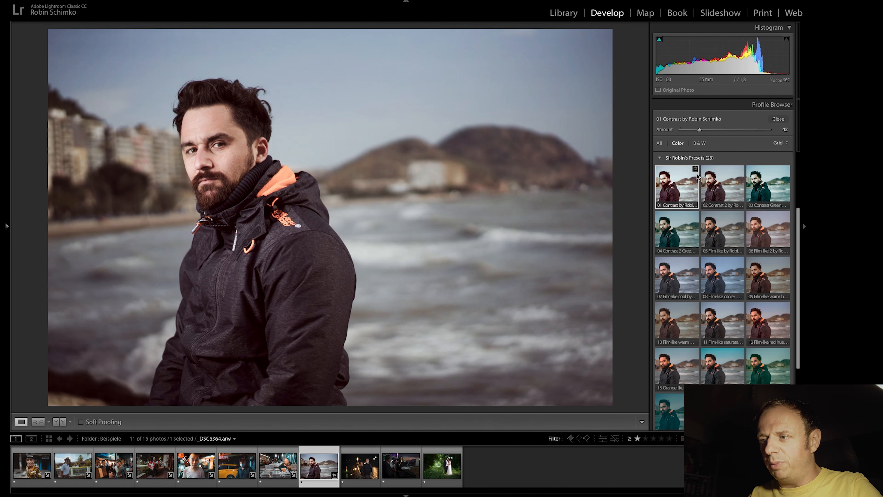
click(692, 169)
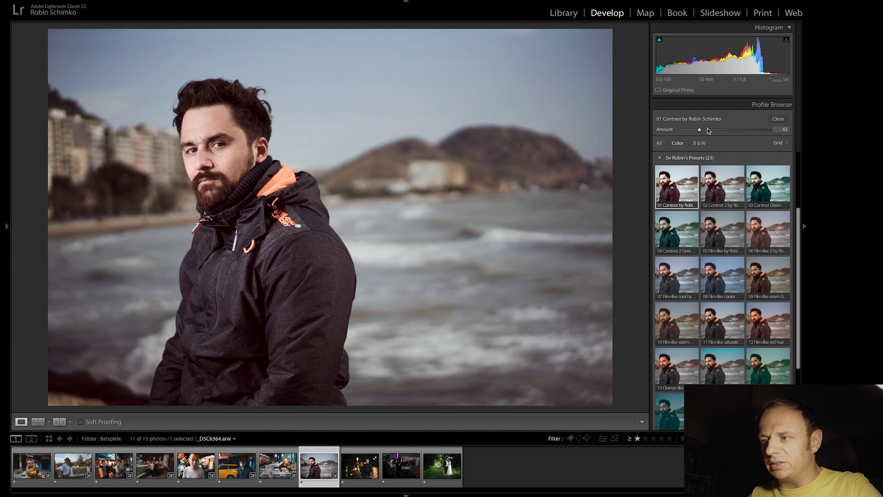
Apply the "06 Film-like 2" profile to the seaside portrait and raise its amount to the maximum.
click(770, 241)
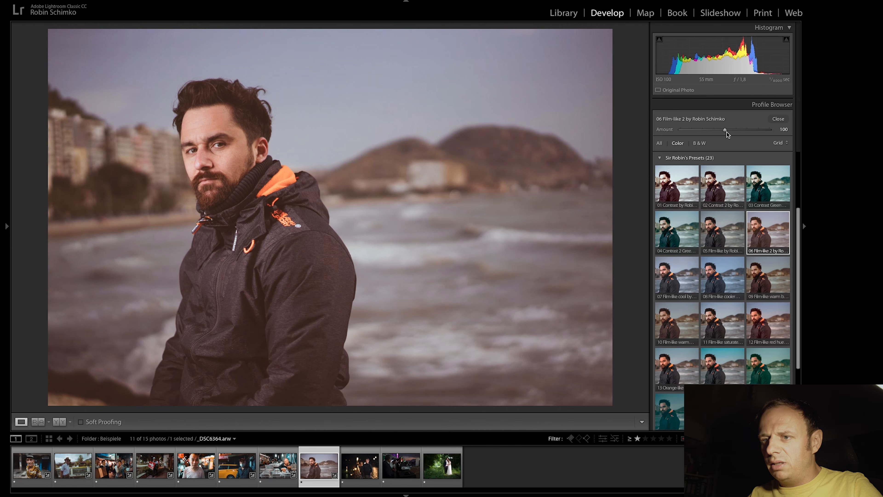
drag(729, 129, 777, 134)
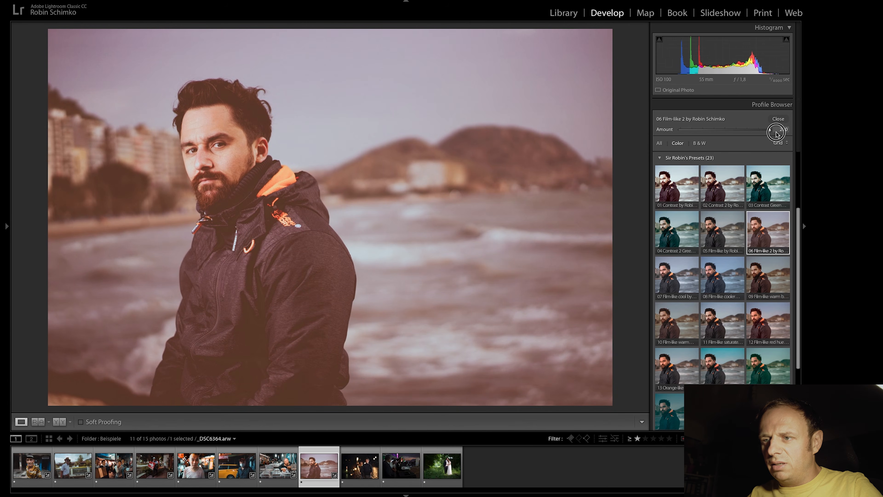
Return the seaside portrait's profile amount to 100, and set its contrast to +52 and highlights to −13.
drag(776, 134, 727, 135)
click(779, 119)
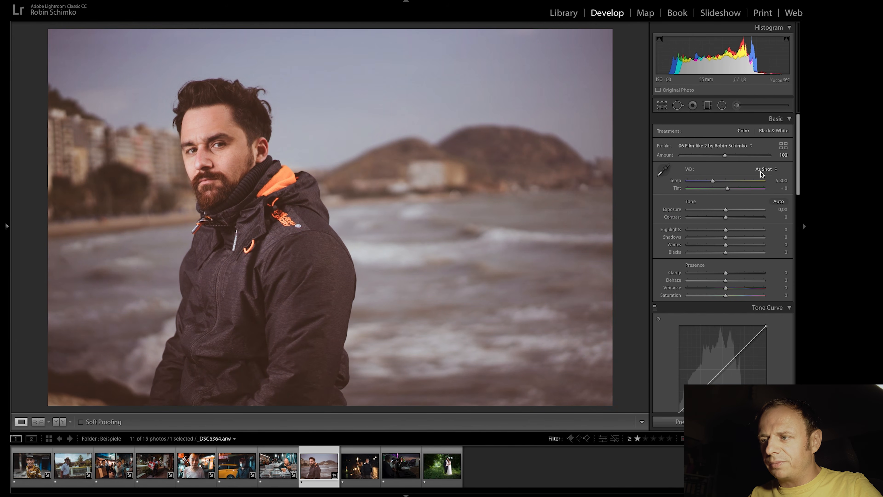
mouse_move(726, 218)
mouse_down()
mouse_move(747, 223)
mouse_move(720, 232)
mouse_up()
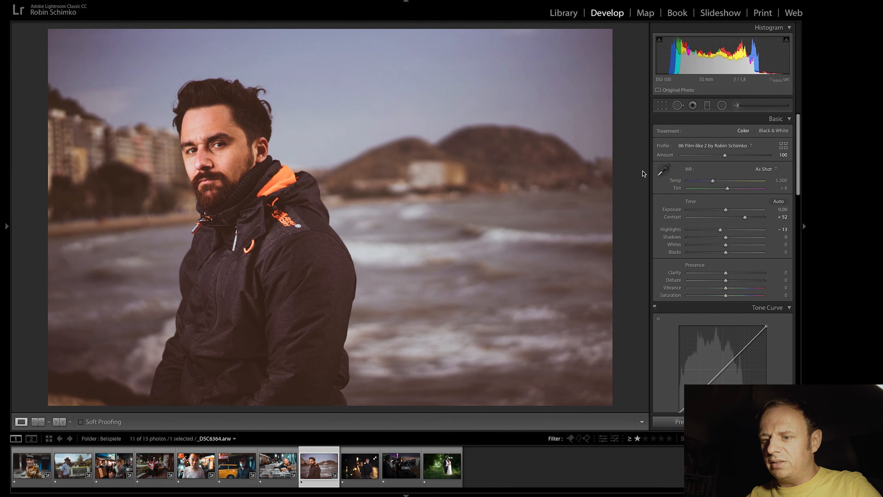
Go to the night portrait _DSC7069.arw and raise its exposure to +0.40.
key(Right)
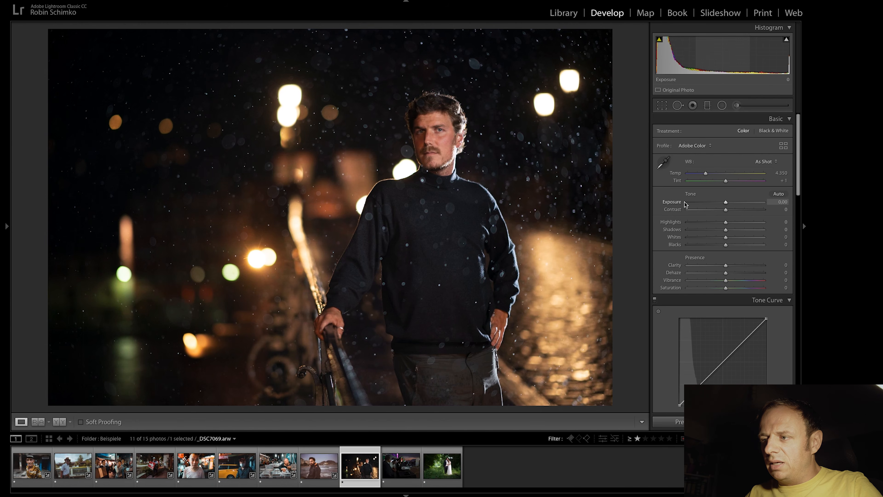
click(729, 205)
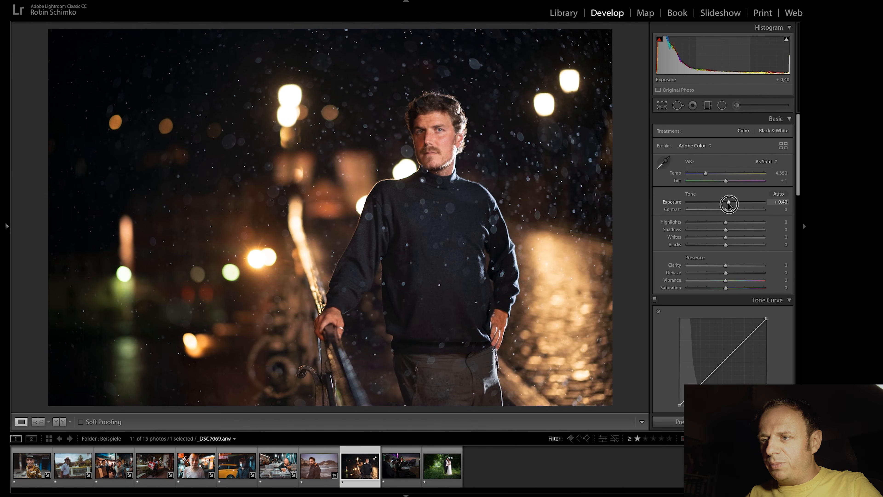
Apply the "11 Film-like saturated" profile to the night portrait at amount 137, with contrast +22, highlights −43 and shadows +59.
click(784, 145)
scroll(765, 226, down, 5)
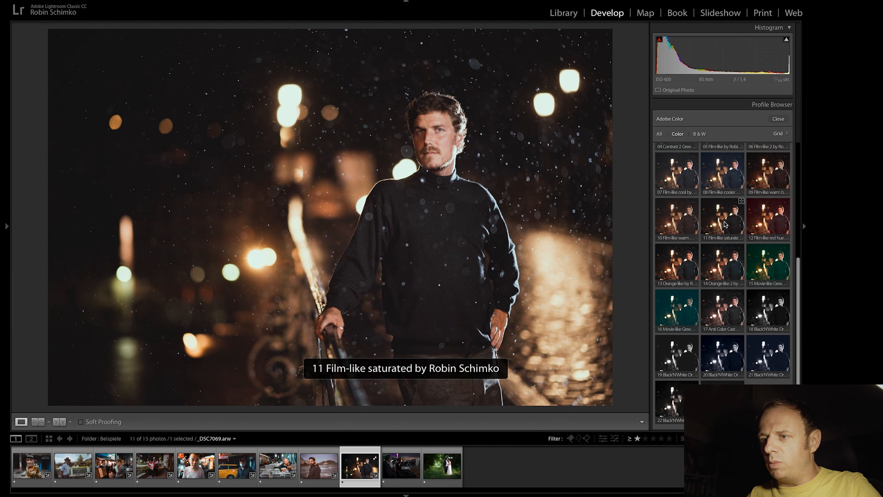
click(726, 228)
mouse_move(726, 130)
mouse_down()
mouse_move(758, 134)
mouse_move(721, 133)
mouse_move(758, 136)
mouse_move(742, 132)
mouse_up()
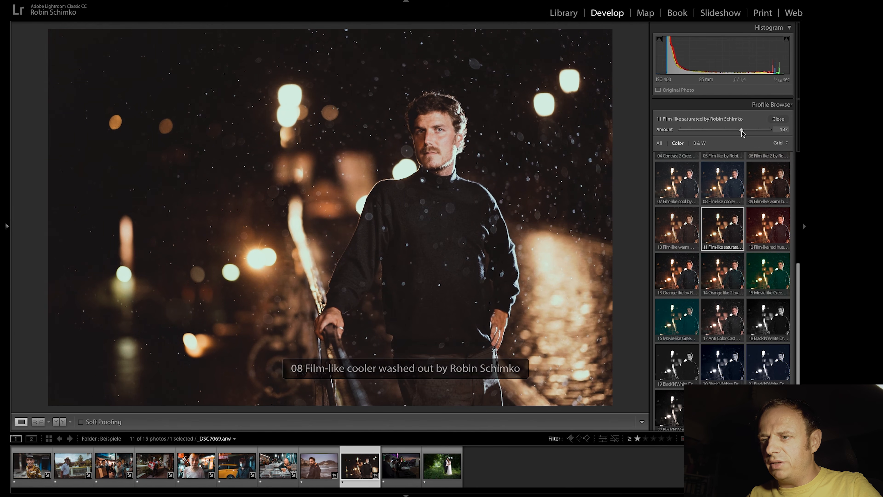
click(777, 119)
drag(725, 218, 709, 232)
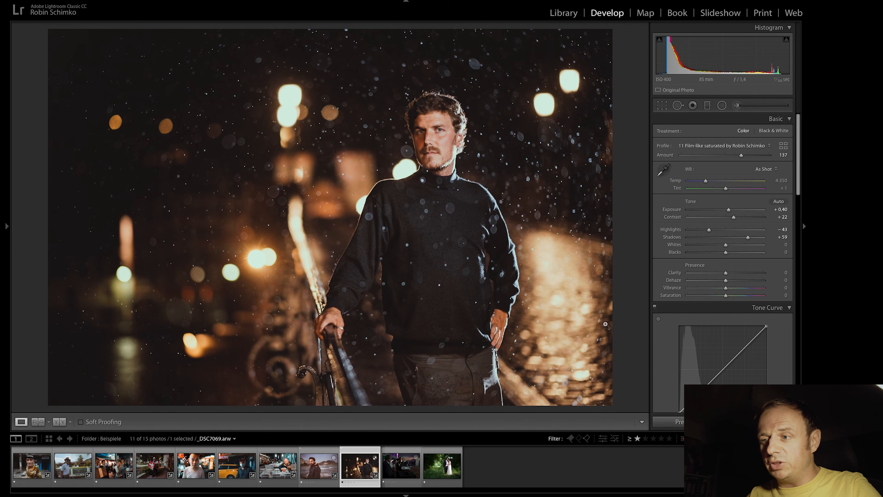
Revisit the seaside portrait, and set the exposure of the dusk festival photo L1510464.dng to +1.40.
click(306, 477)
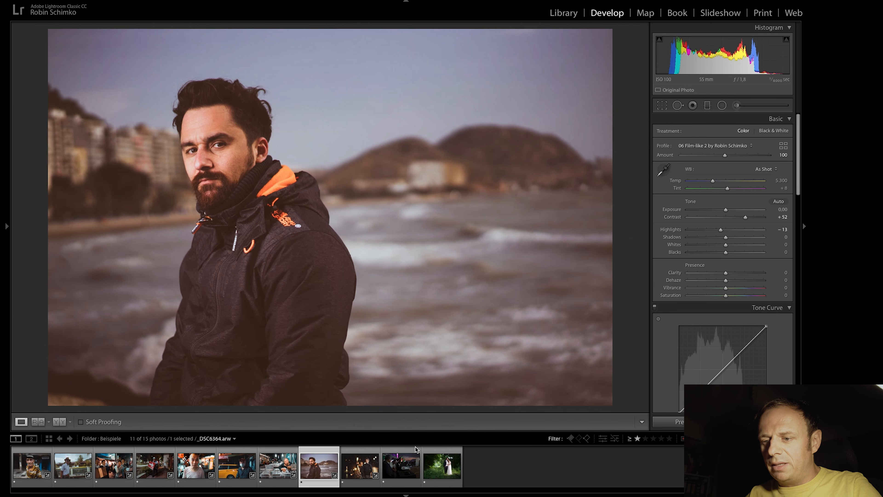
click(408, 466)
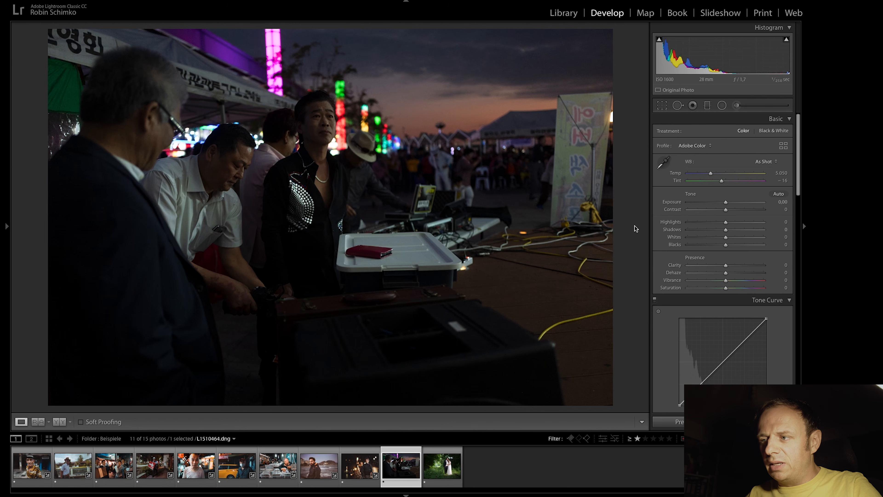
drag(726, 203, 737, 204)
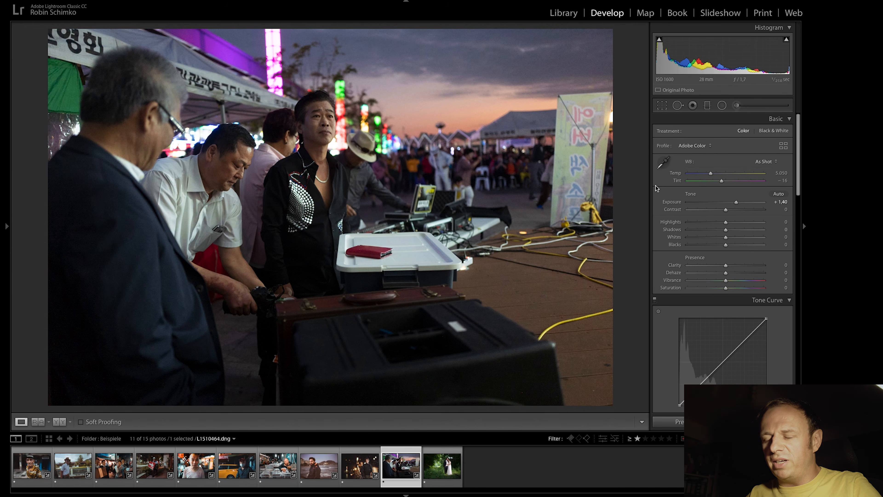
Apply the "17 Anti Color Cast" profile to the dusk festival photo and set its amount to 90.
click(783, 145)
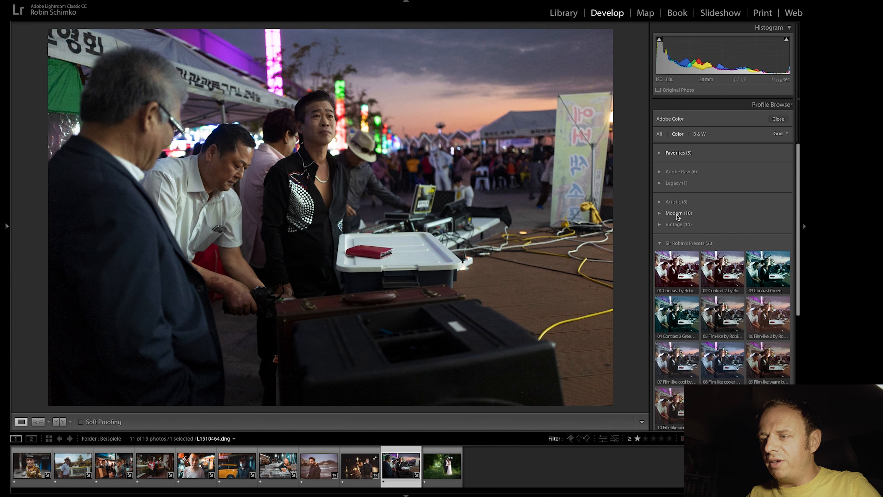
drag(798, 185, 796, 306)
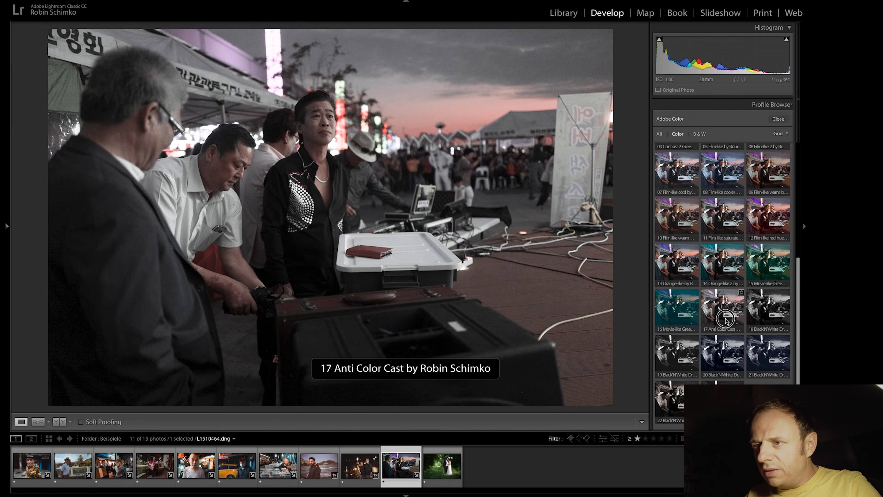
click(728, 323)
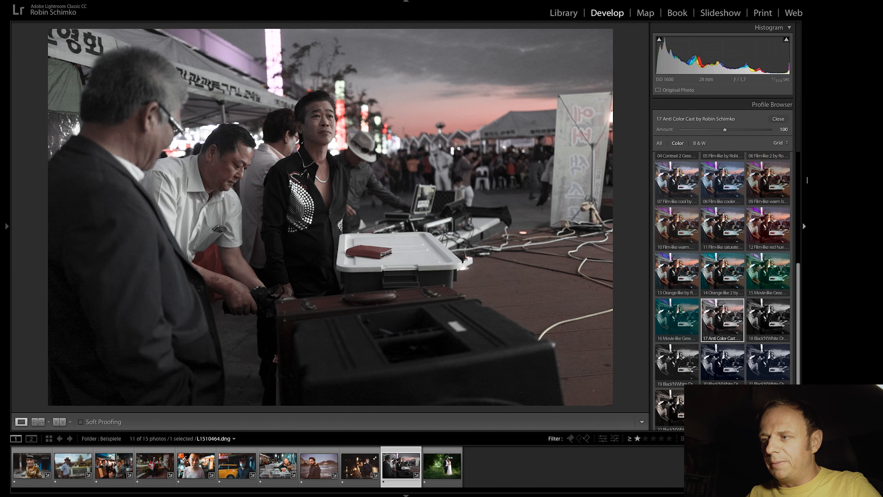
mouse_move(725, 130)
mouse_down()
mouse_move(676, 130)
mouse_move(726, 129)
mouse_up()
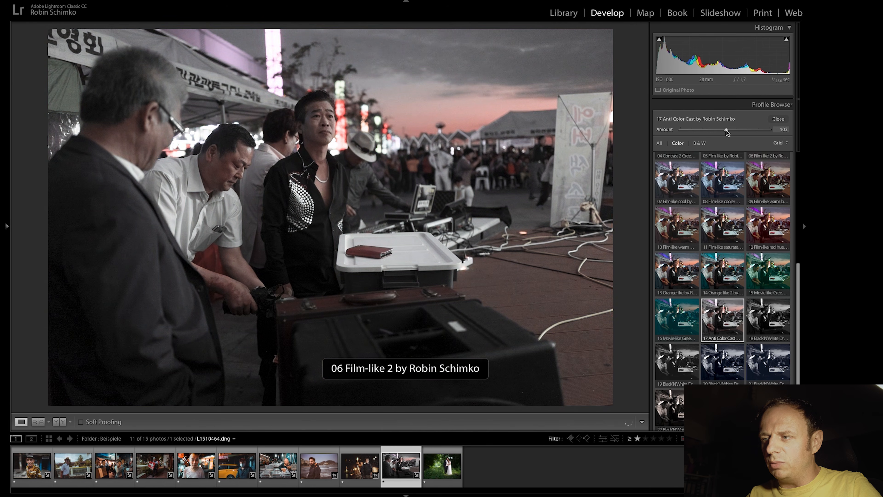
mouse_move(726, 130)
mouse_down()
mouse_move(675, 133)
mouse_move(722, 131)
mouse_up()
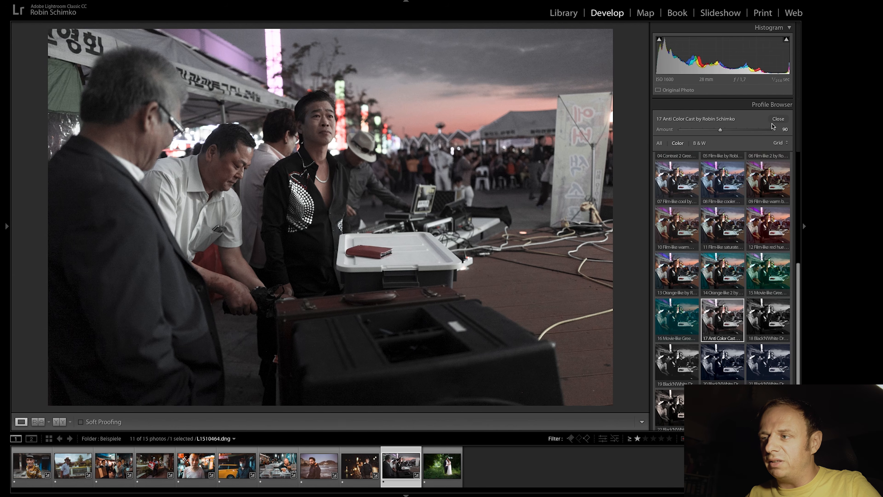
click(778, 119)
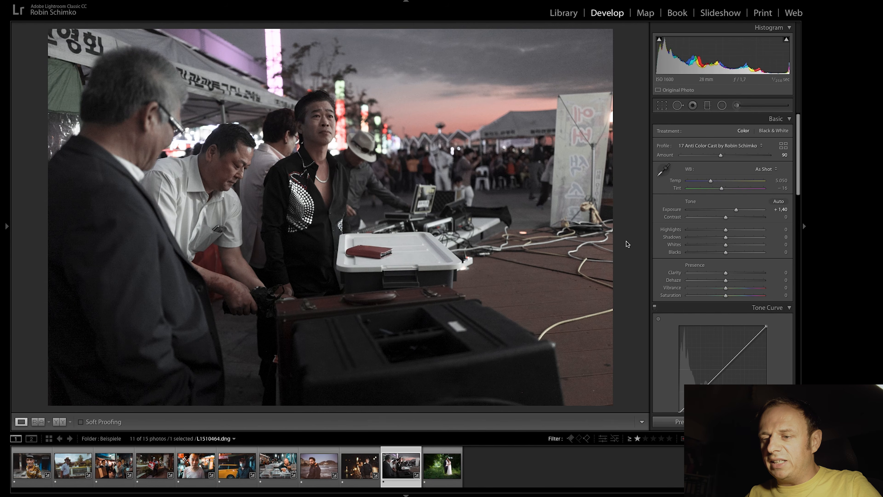
Go to the forest wedding photo DSC07980.arw and apply the "17 Anti Color Cast" profile to it.
key(Right)
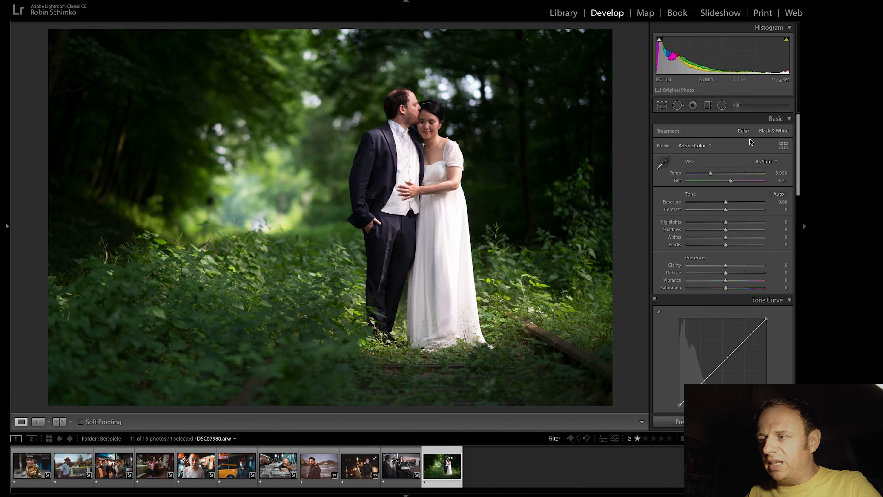
click(782, 147)
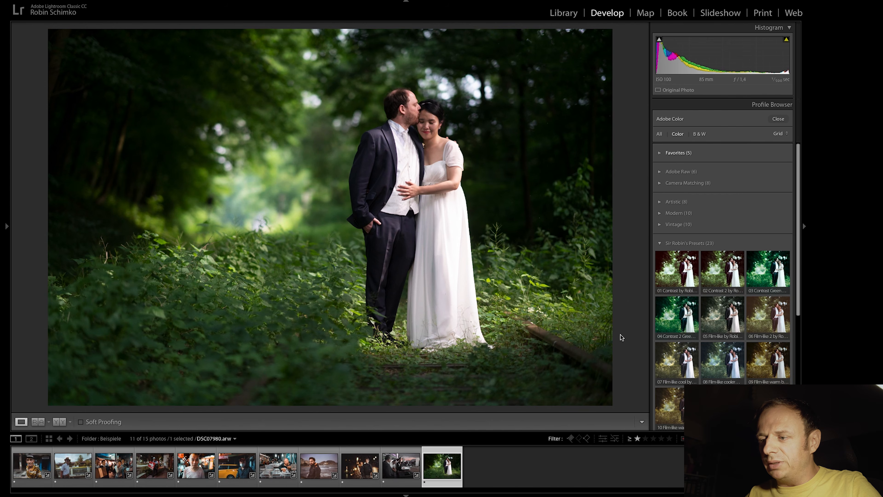
drag(800, 213, 793, 325)
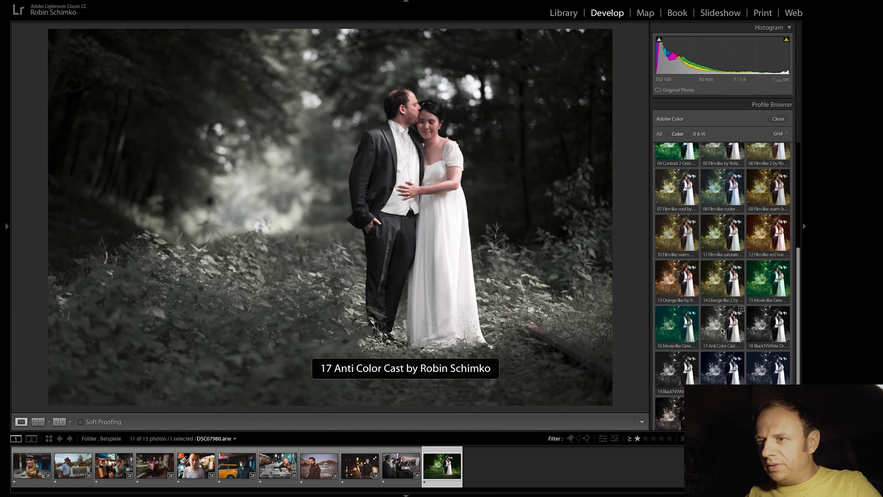
click(723, 327)
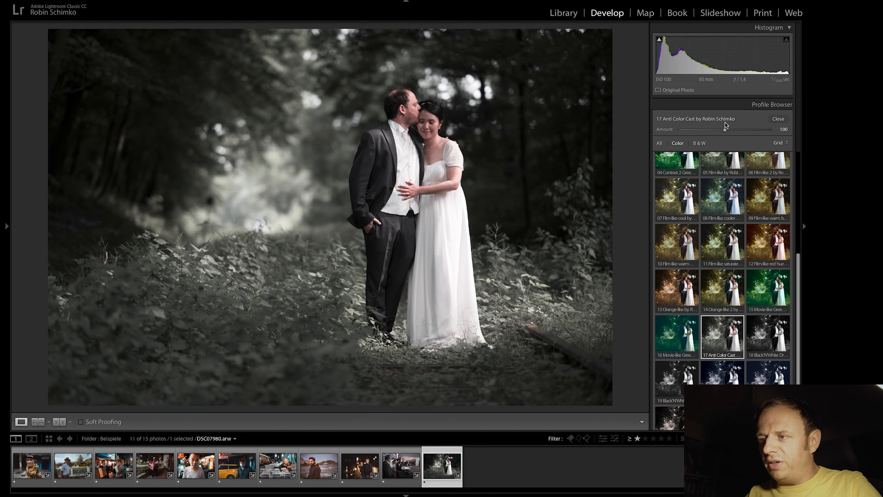
Try profile amounts of 116 and 198 on the wedding photo, then return the amount to 100.
mouse_move(726, 131)
mouse_down()
mouse_move(693, 130)
mouse_move(760, 131)
mouse_move(732, 130)
mouse_up()
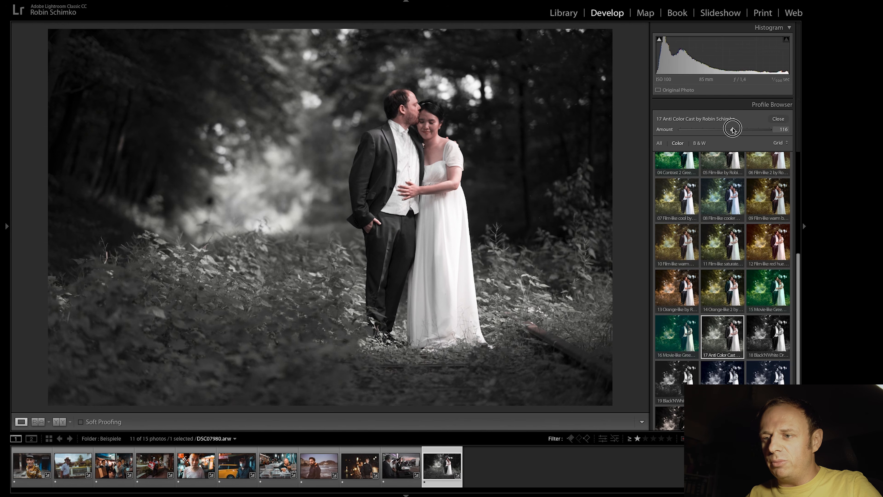
drag(733, 129, 769, 130)
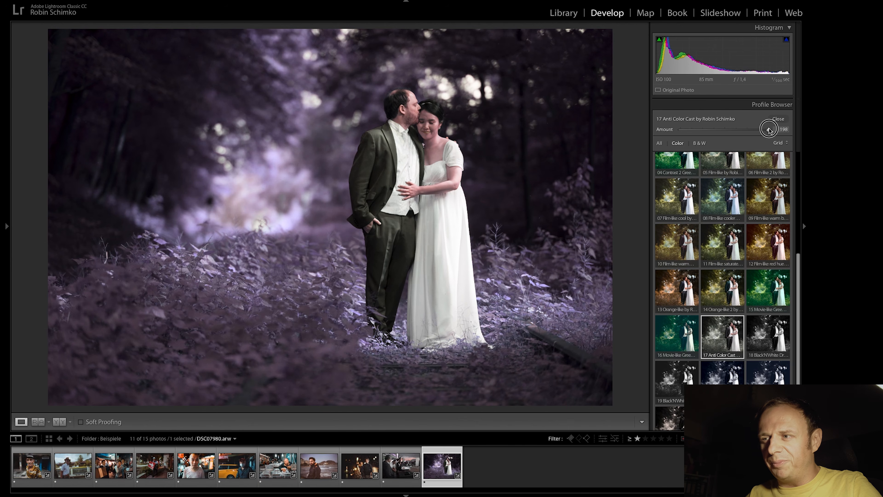
drag(770, 130, 726, 124)
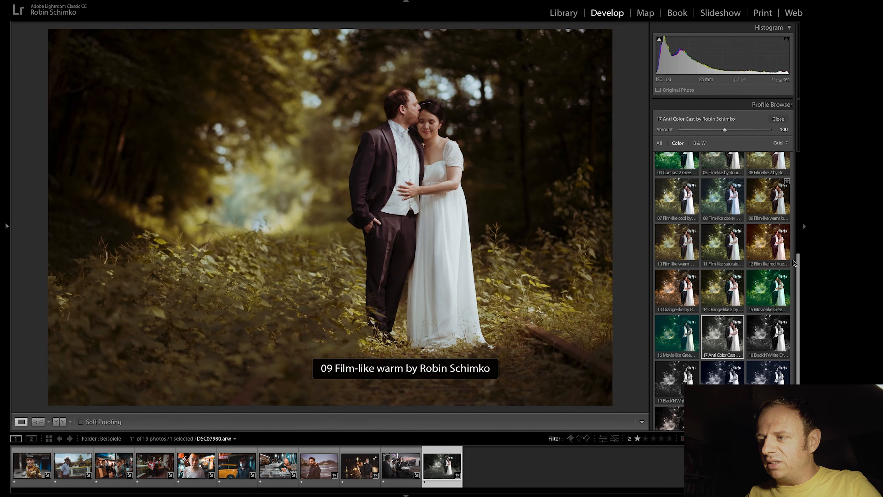
Preview further Sir Robin's Presets profiles on the wedding photo and apply "11 Film-like saturated" at amount 100.
drag(796, 264, 807, 195)
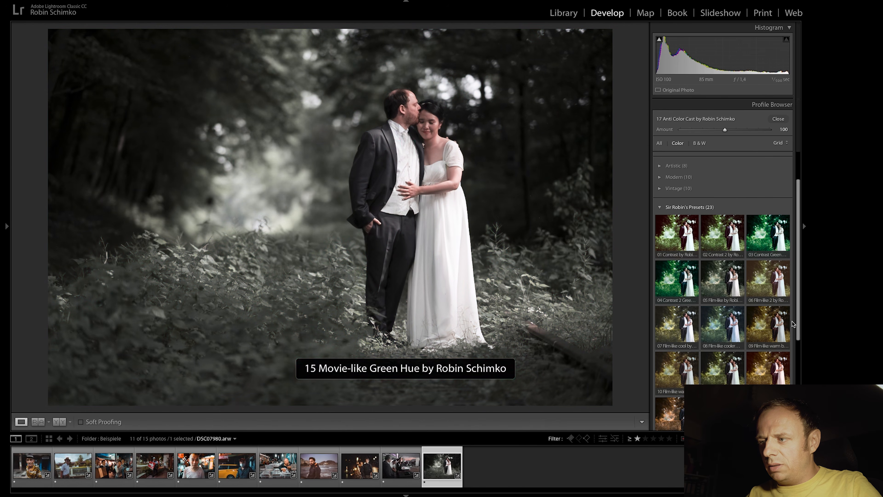
drag(800, 318, 802, 404)
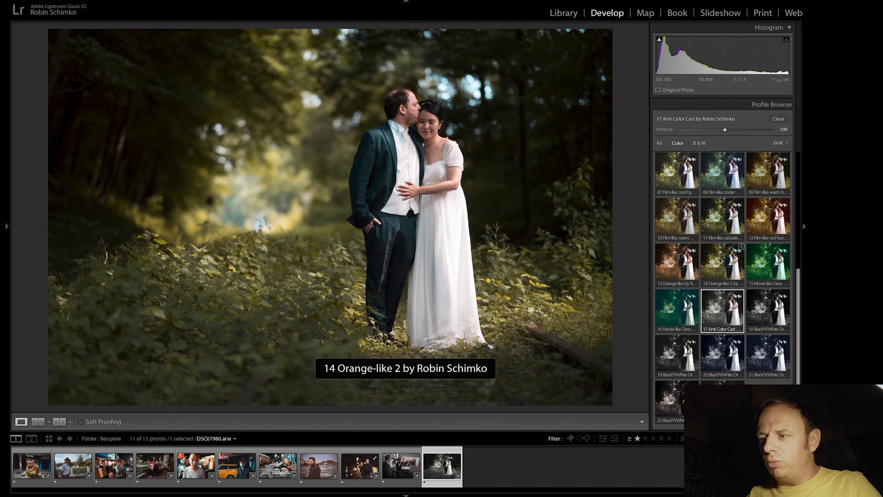
click(717, 228)
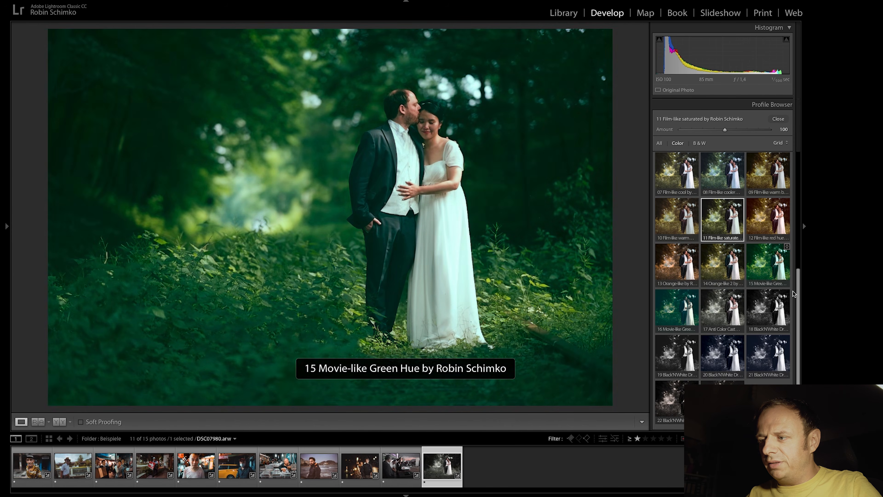
drag(799, 296, 803, 153)
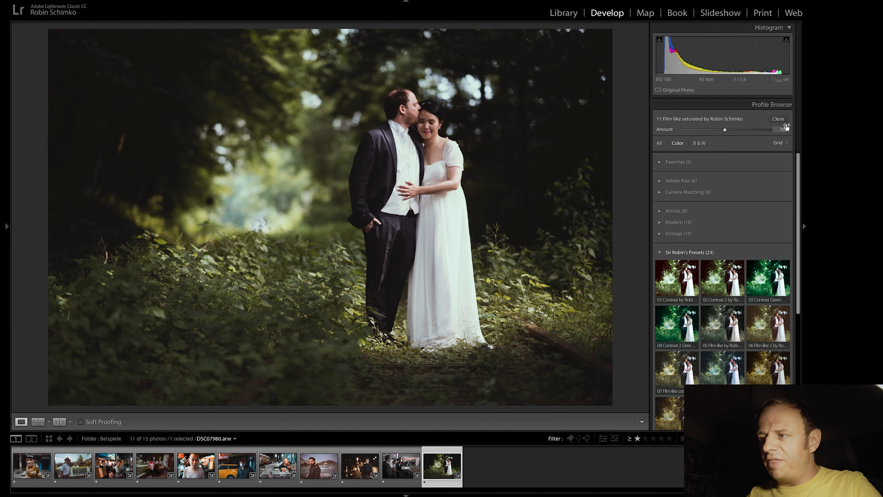
click(779, 119)
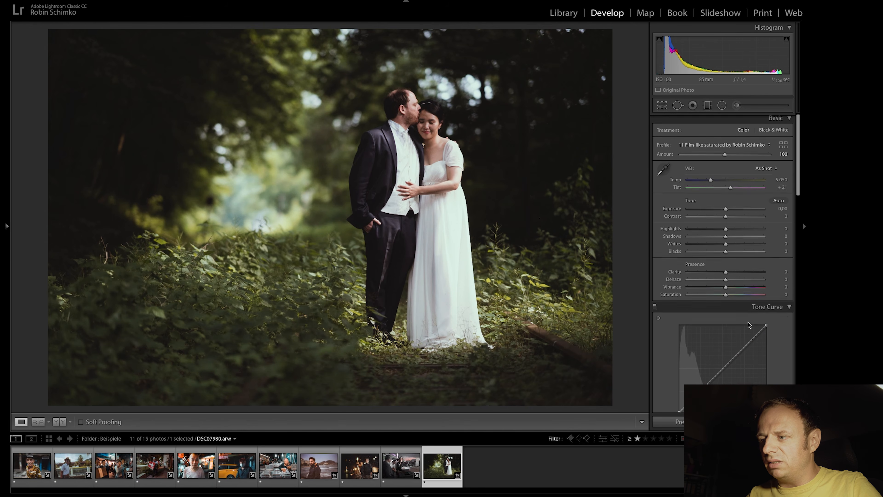
Set the wedding photo's exposure to +0.25, highlights to −31 and shadows to +28.
scroll(749, 331, down, 10)
scroll(748, 330, down, 4)
scroll(737, 313, up, 7)
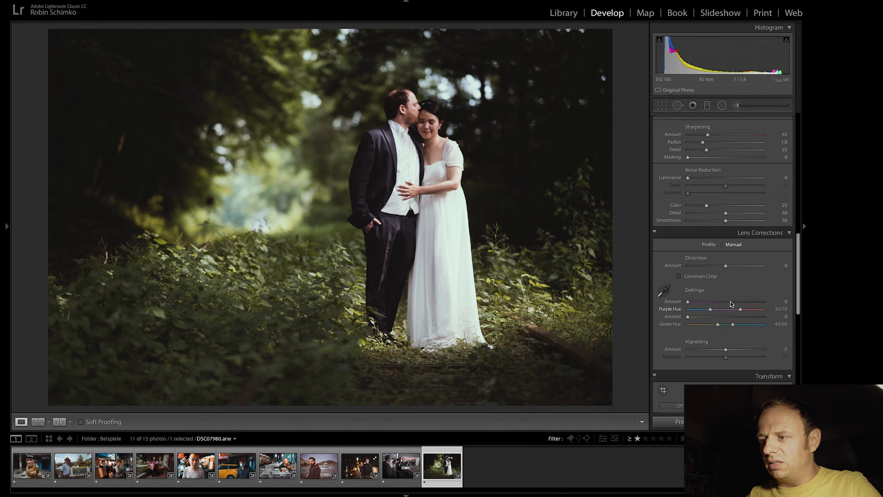
scroll(731, 302, up, 6)
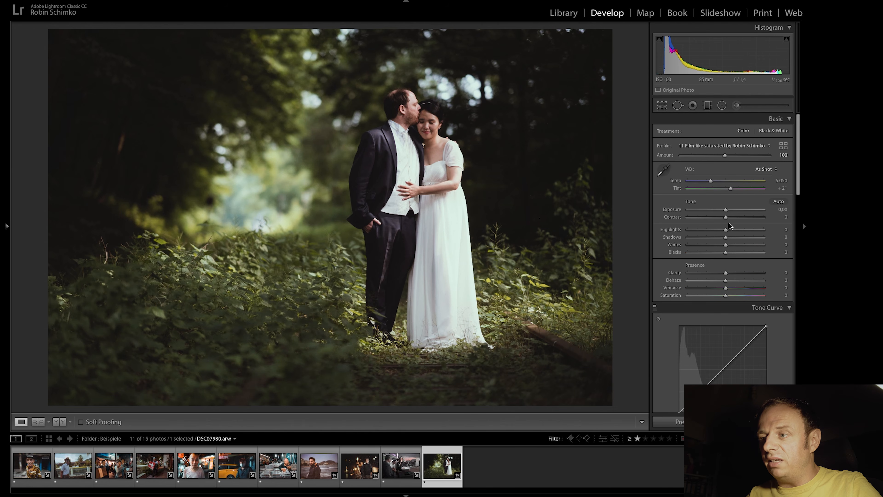
mouse_move(725, 230)
mouse_down()
mouse_move(714, 230)
mouse_move(725, 211)
mouse_move(727, 239)
mouse_move(740, 239)
mouse_up()
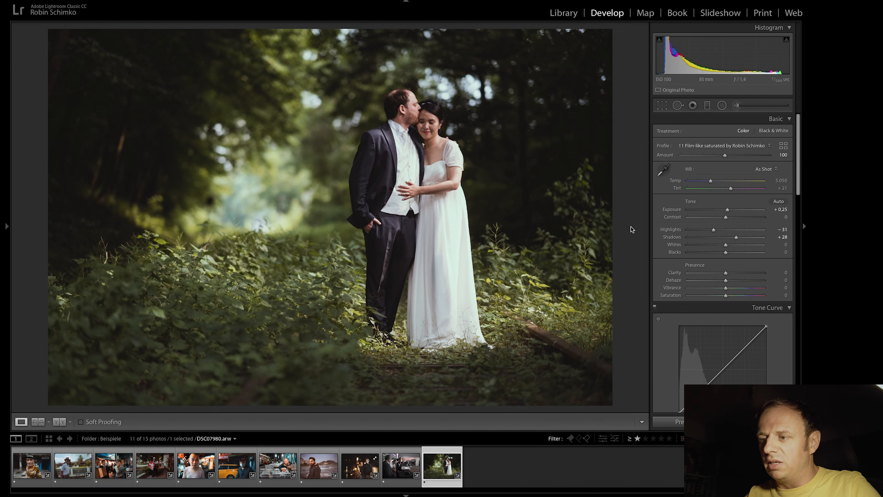
Select all the photos in the filmstrip.
key(ctrl+a)
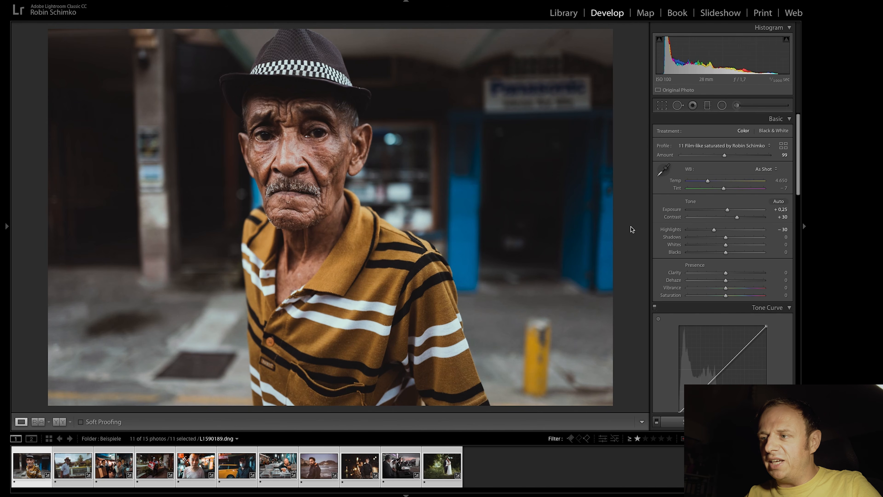